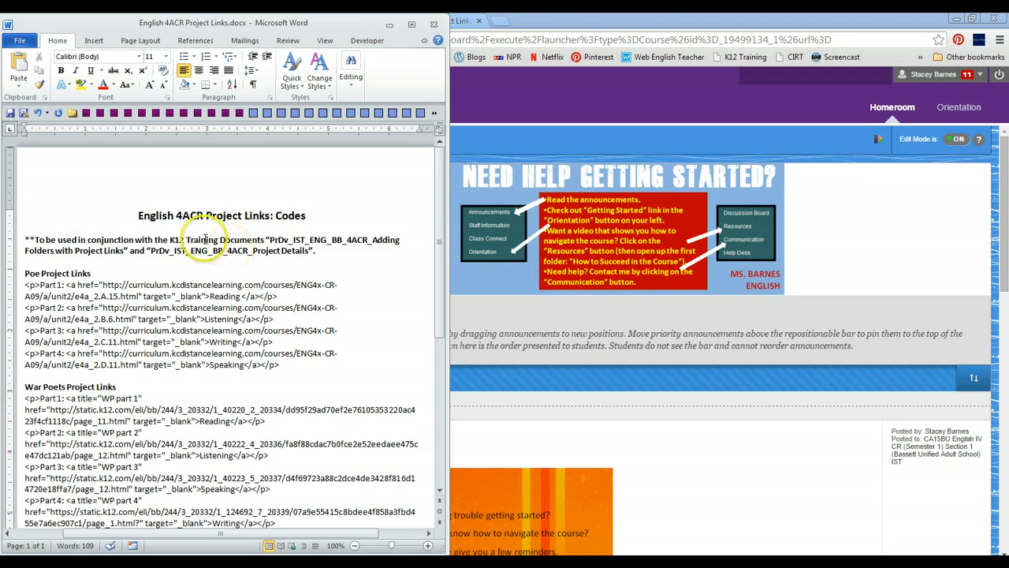
Step: Switch from the project link codes document to the Blackboard course and open its Order and Chaos content area
scroll(116, 296, down, 2)
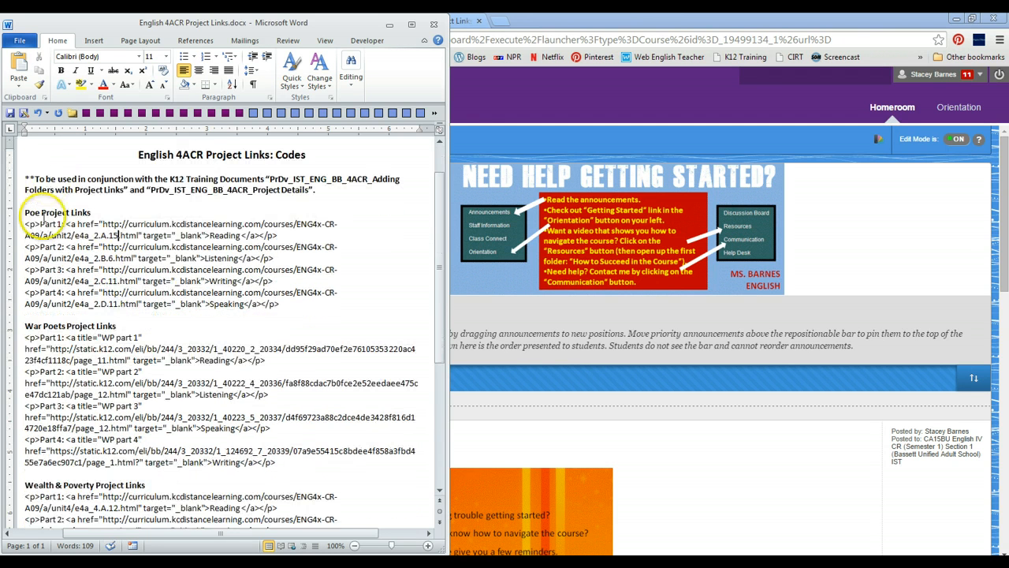
scroll(126, 261, down, 1)
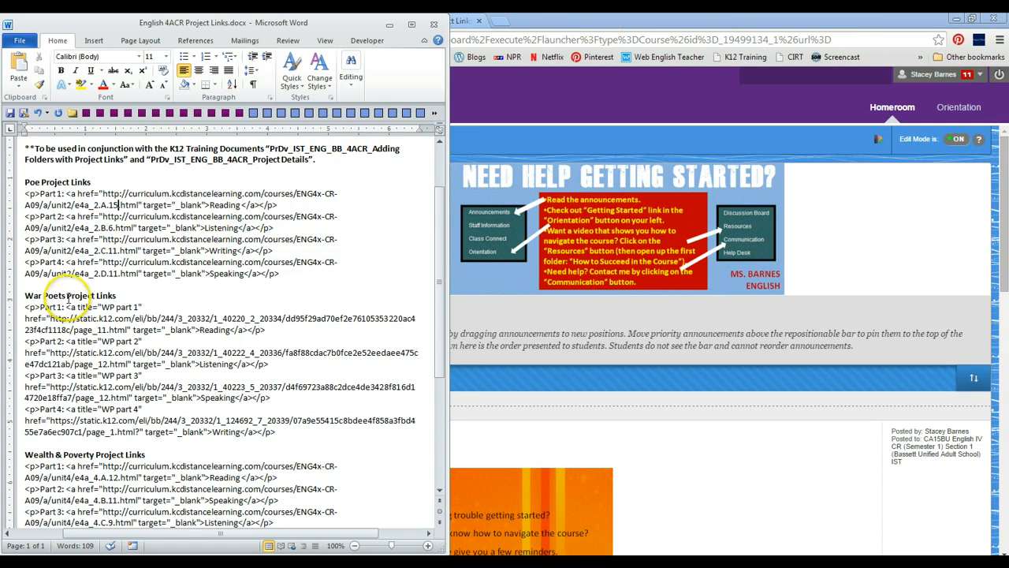
click(556, 19)
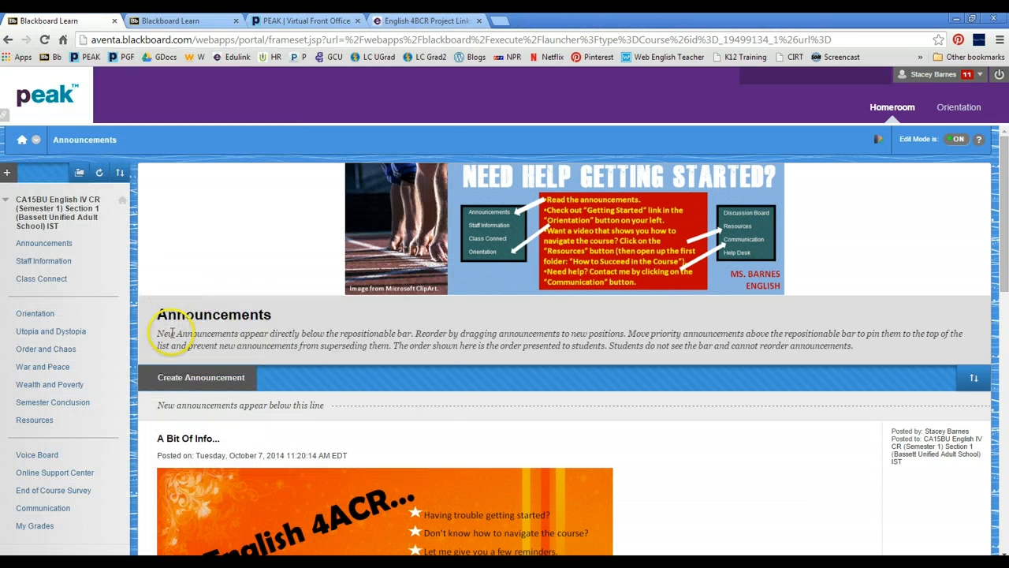
click(68, 349)
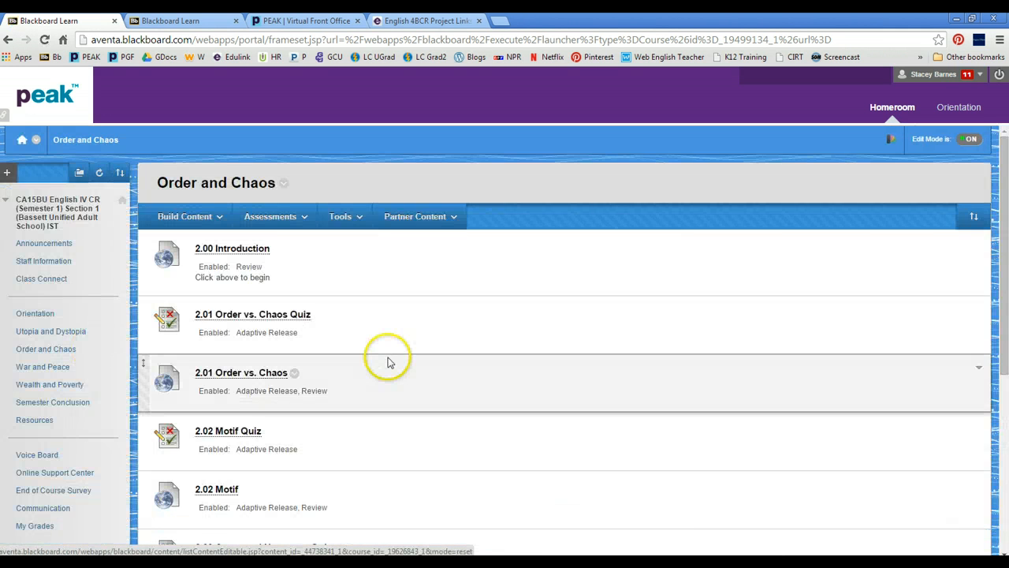
Step: Start a new content folder in the Order and Chaos unit and name it "Poe Project: Links"
scroll(387, 362, down, 4)
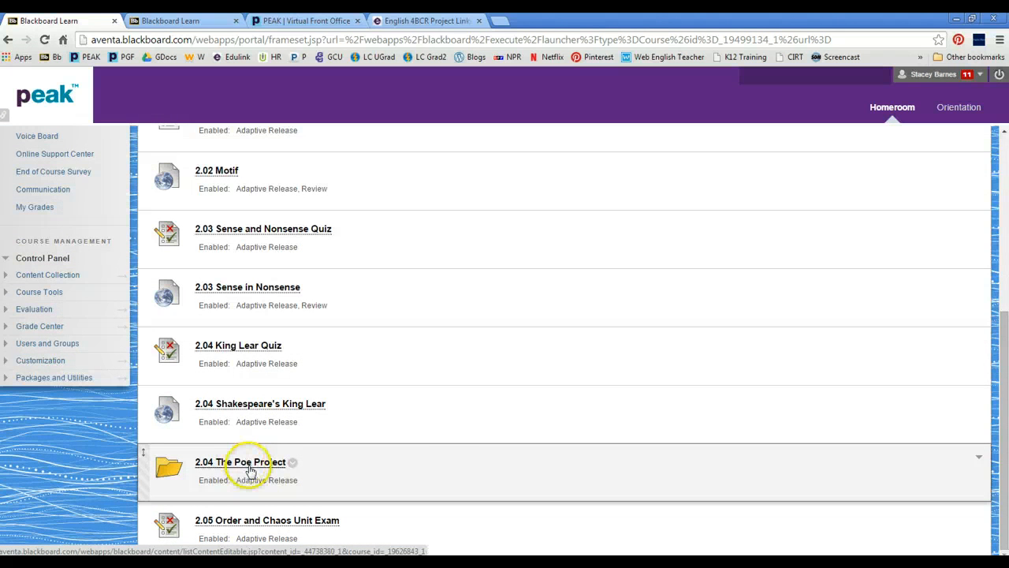
scroll(254, 472, up, 2)
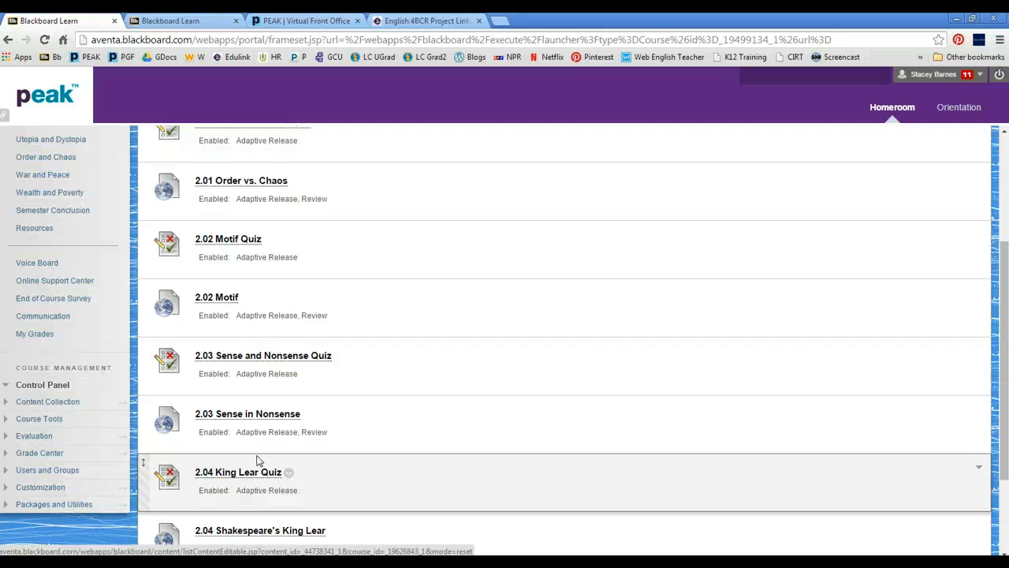
click(256, 473)
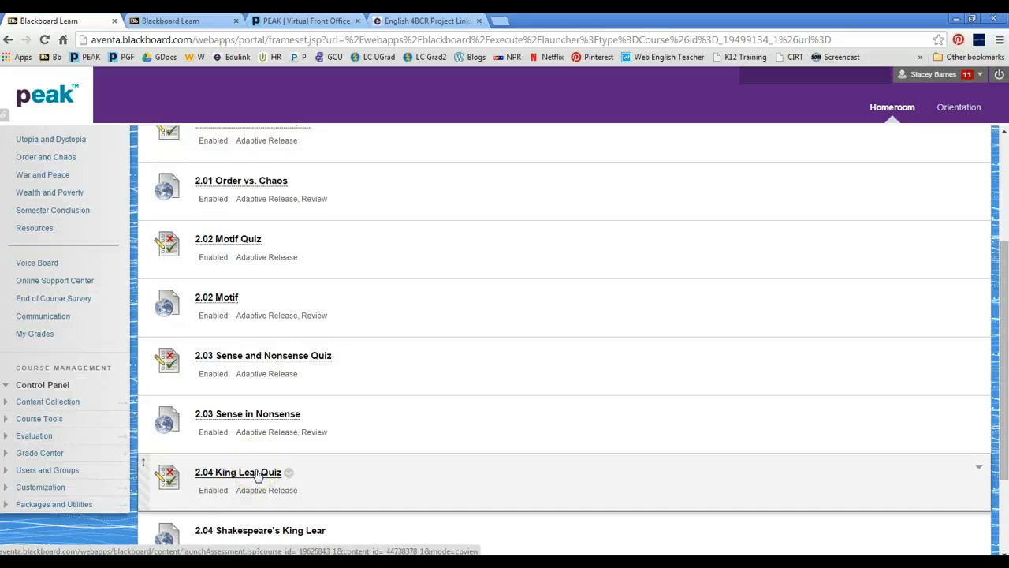
click(270, 413)
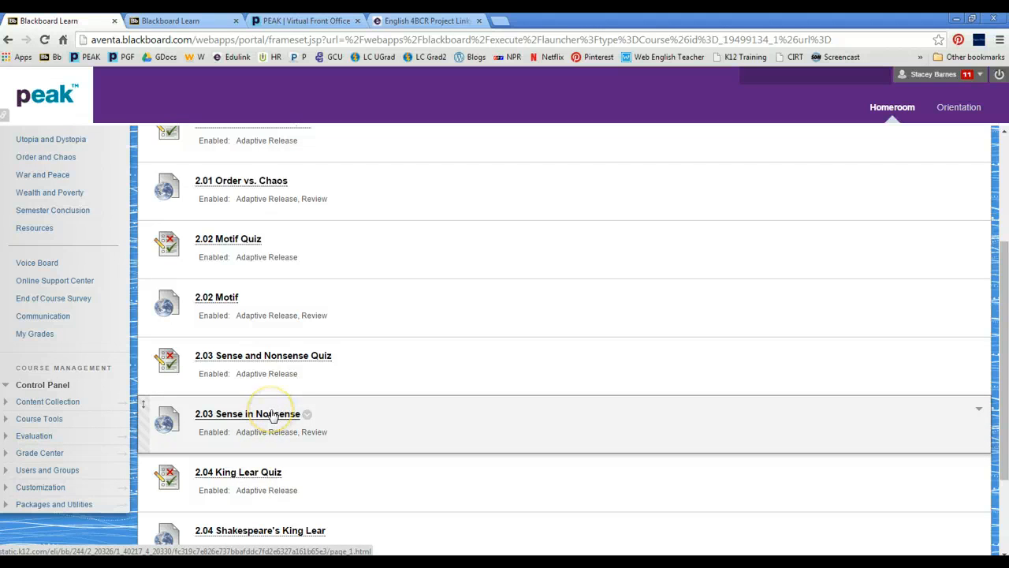
scroll(244, 394, up, 3)
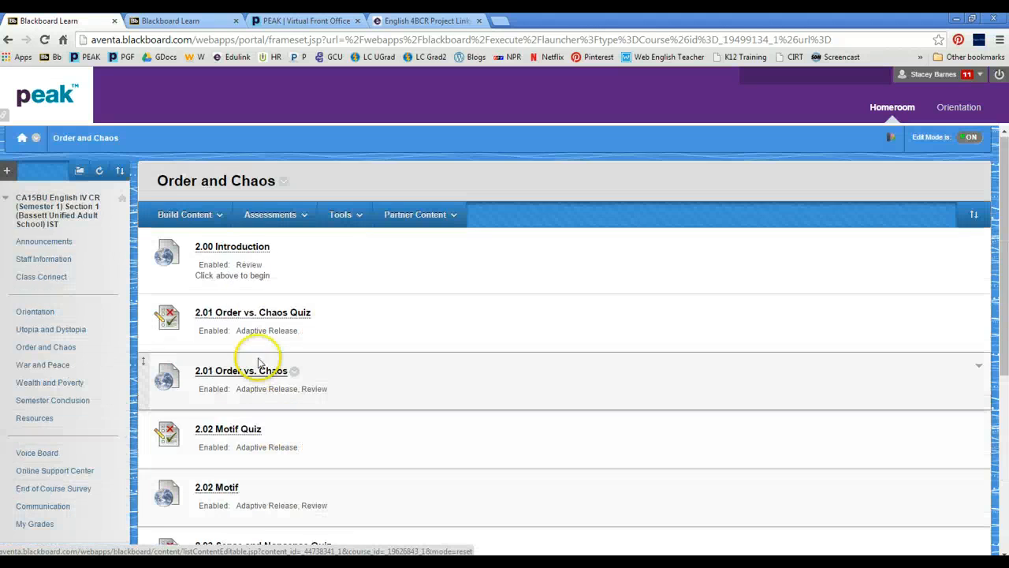
click(219, 218)
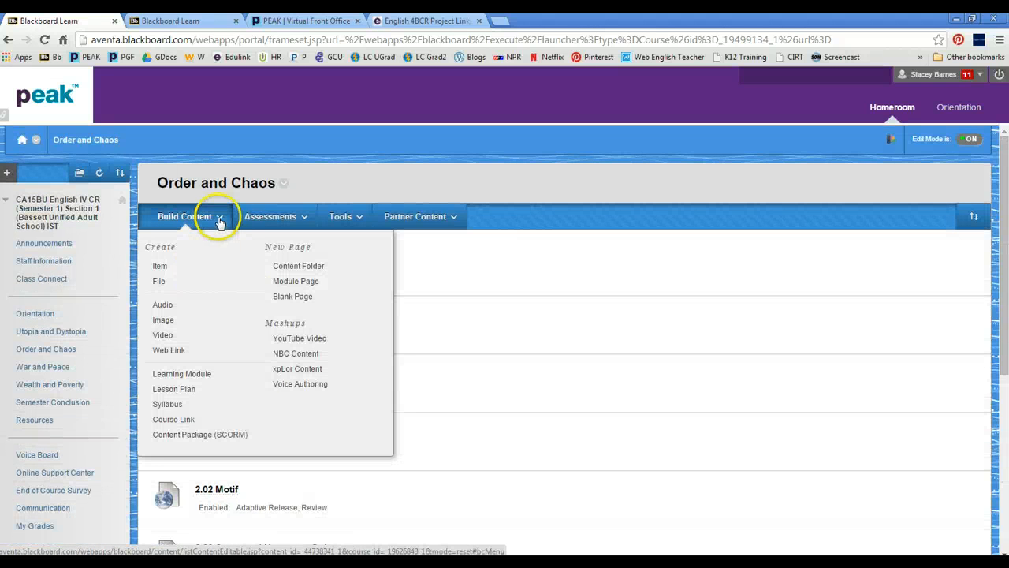
click(280, 269)
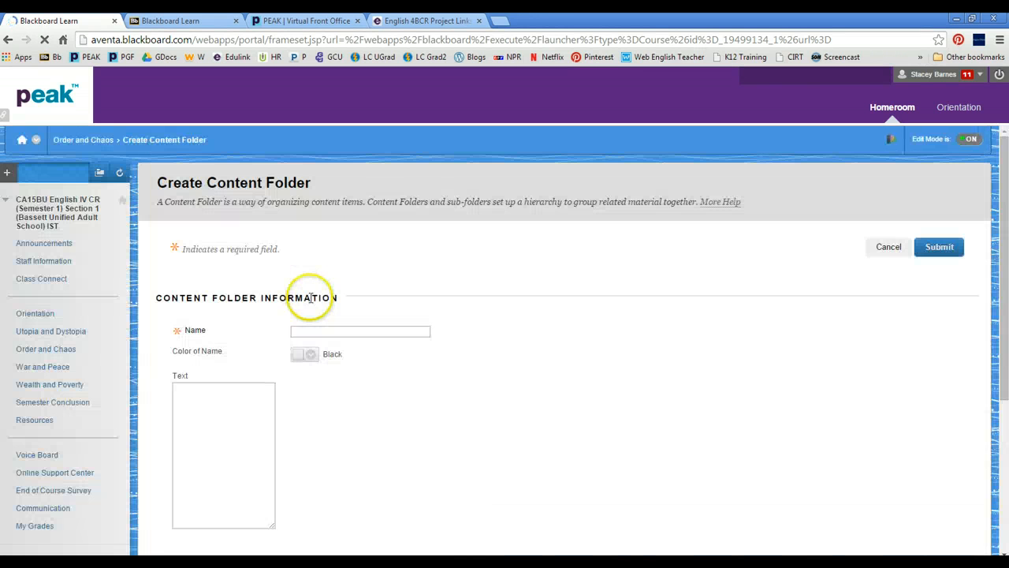
click(307, 331)
text(Poe Project: Links)
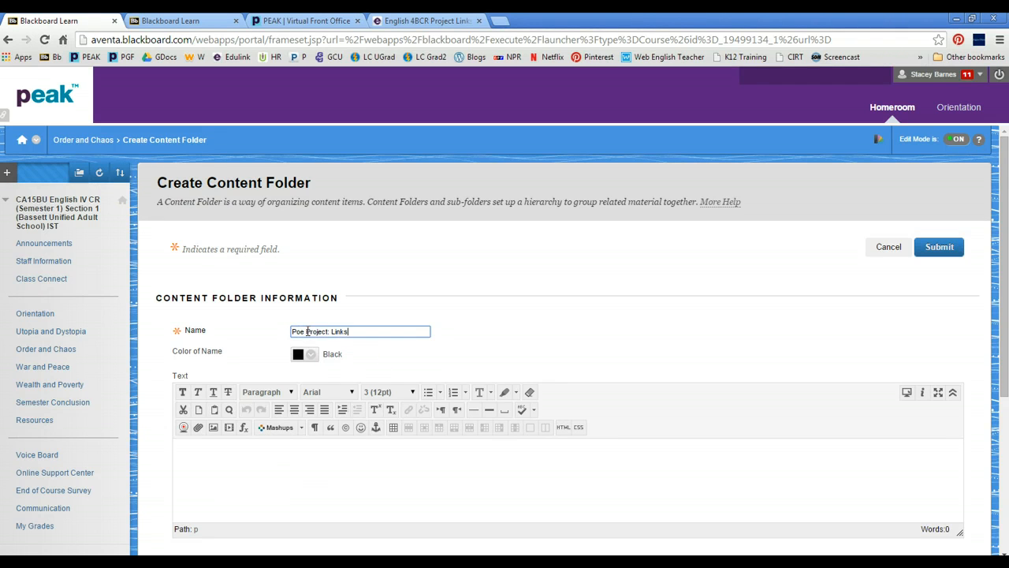
Step: Enter the folder text "Use the links in this folder to access all four parts of the Poe Project." and submit the folder
click(287, 478)
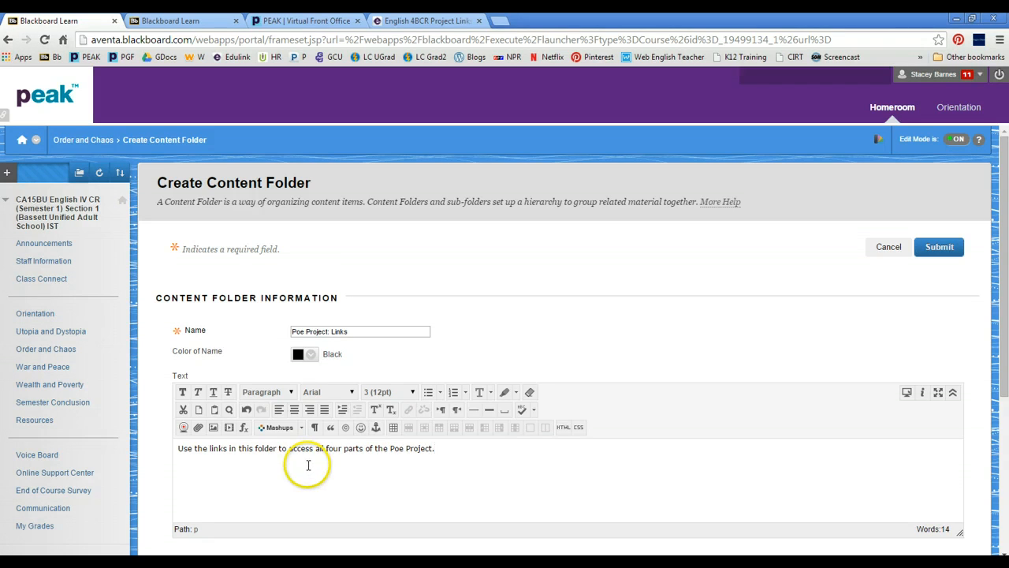
scroll(584, 403, down, 1)
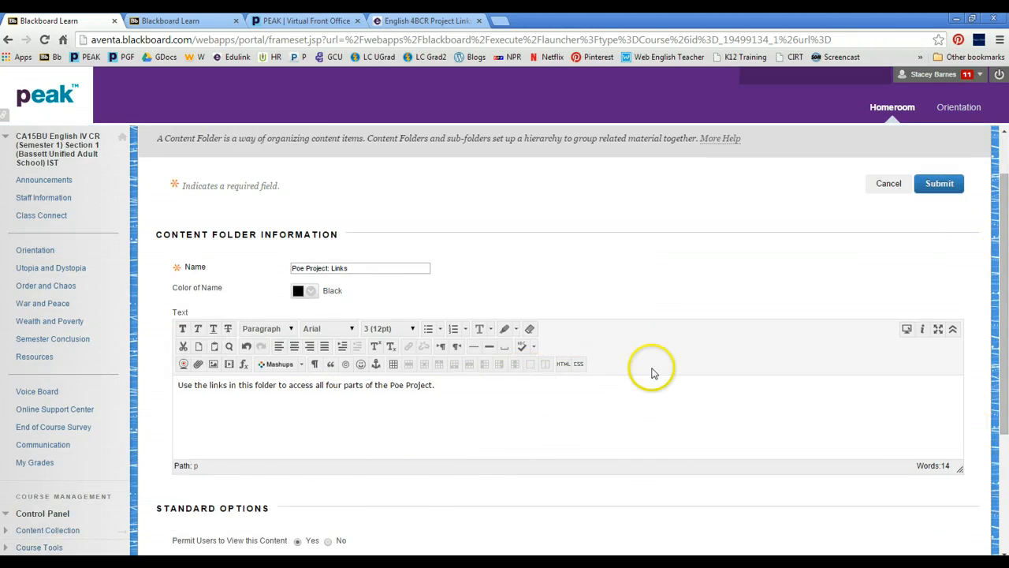
scroll(678, 418, down, 3)
click(951, 525)
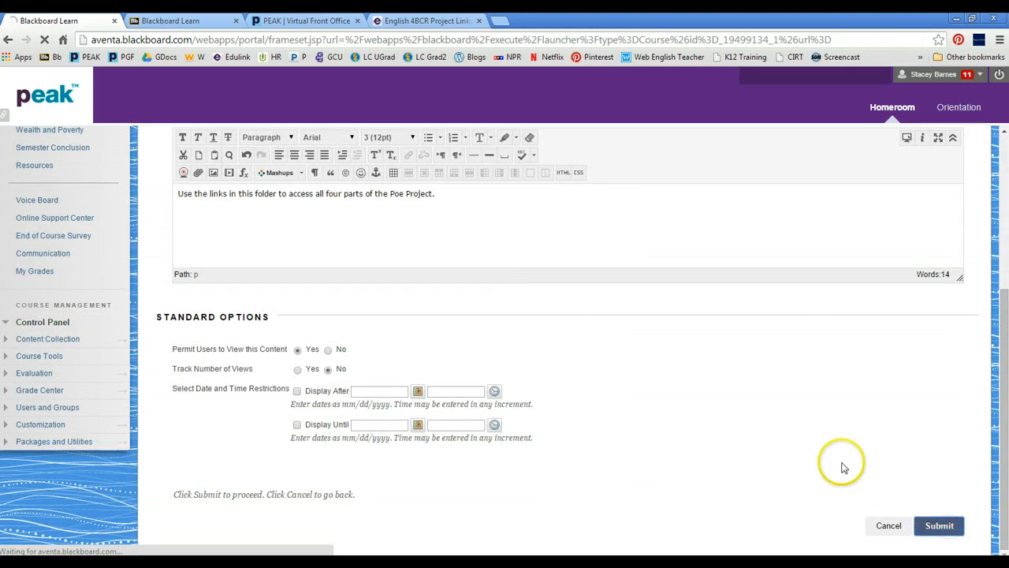
Step: Move the Poe Project: Links folder directly above 2.04 The Poe Project and open it
scroll(667, 447, down, 5)
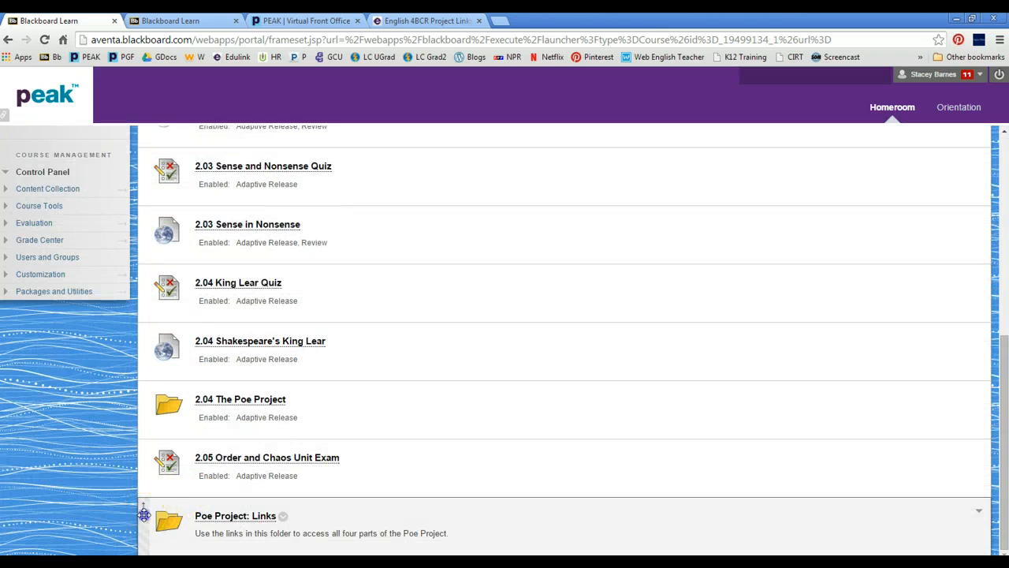
drag(144, 514, 145, 402)
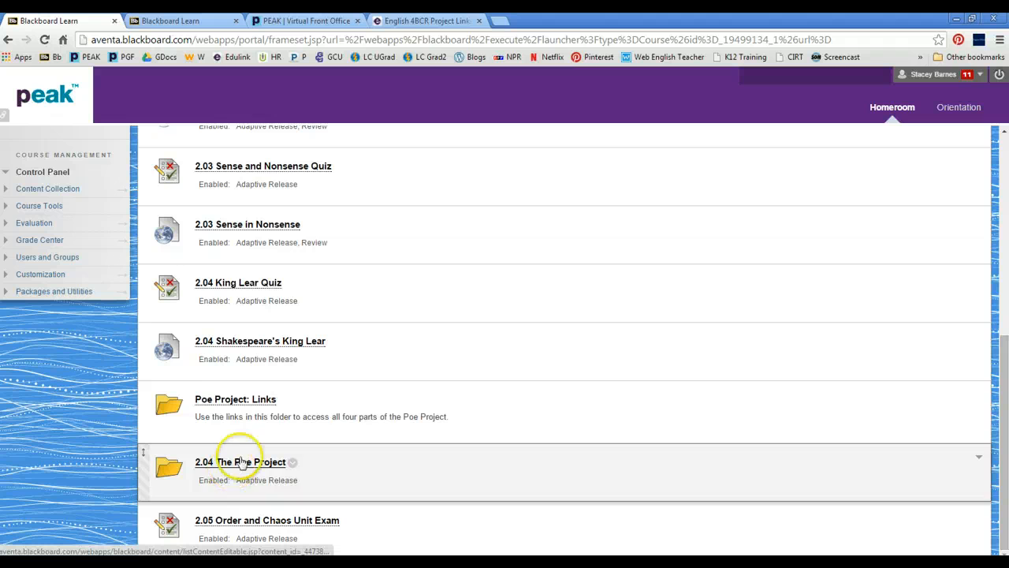
click(235, 401)
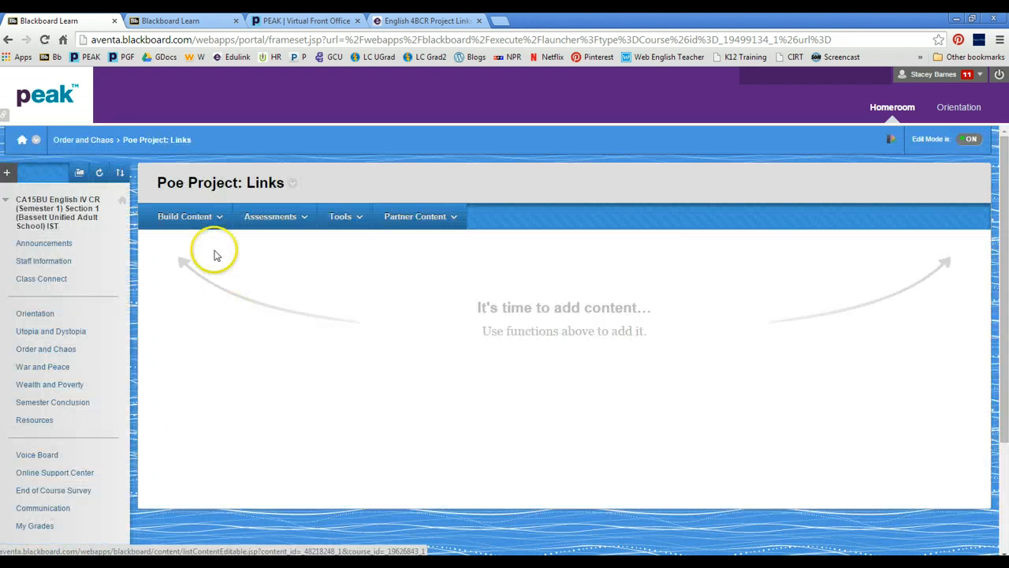
Step: Create an item in the folder, show the browser beside the codes document, and name the item "Poe Project: Links"
click(192, 217)
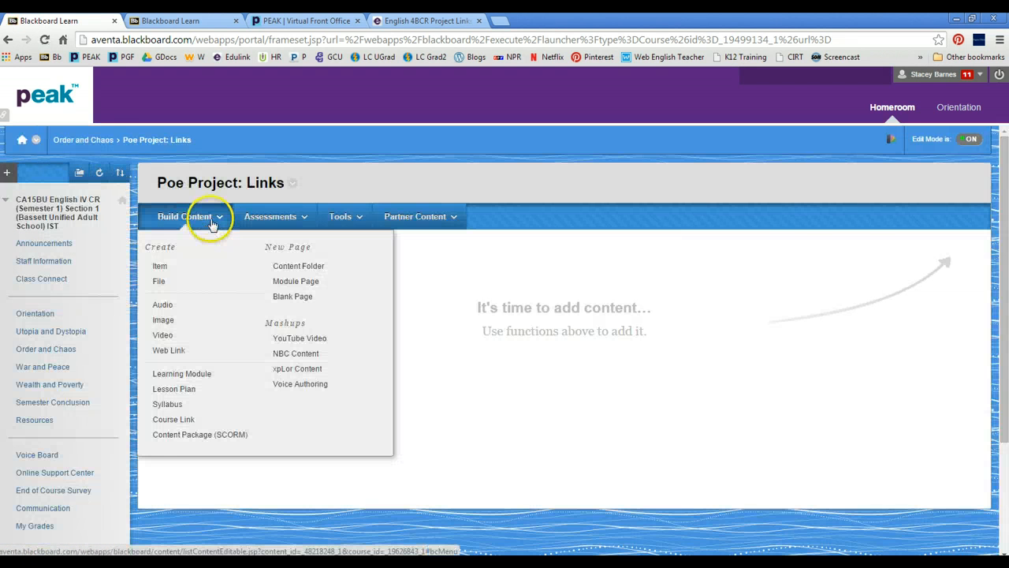
click(161, 269)
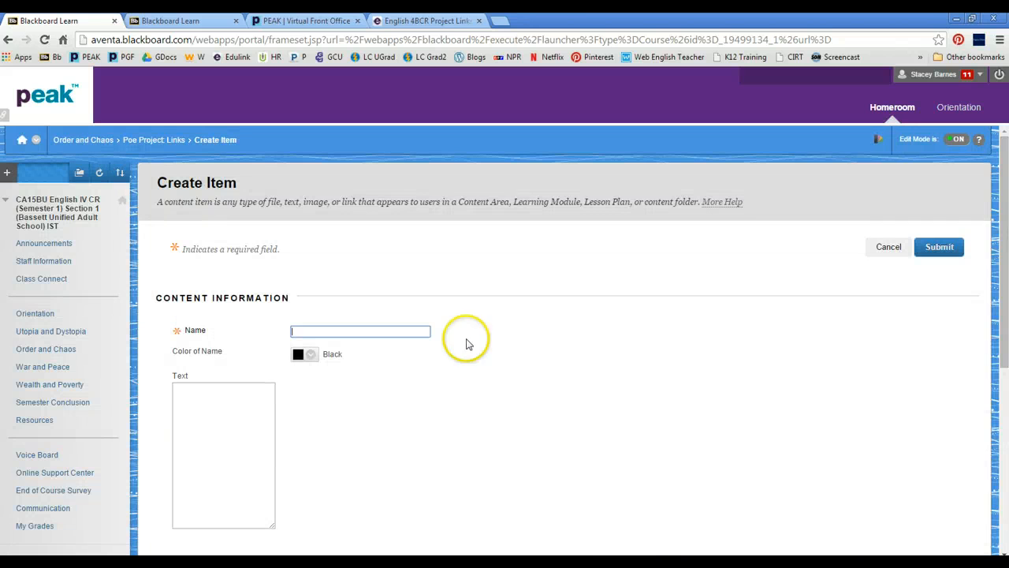
click(971, 18)
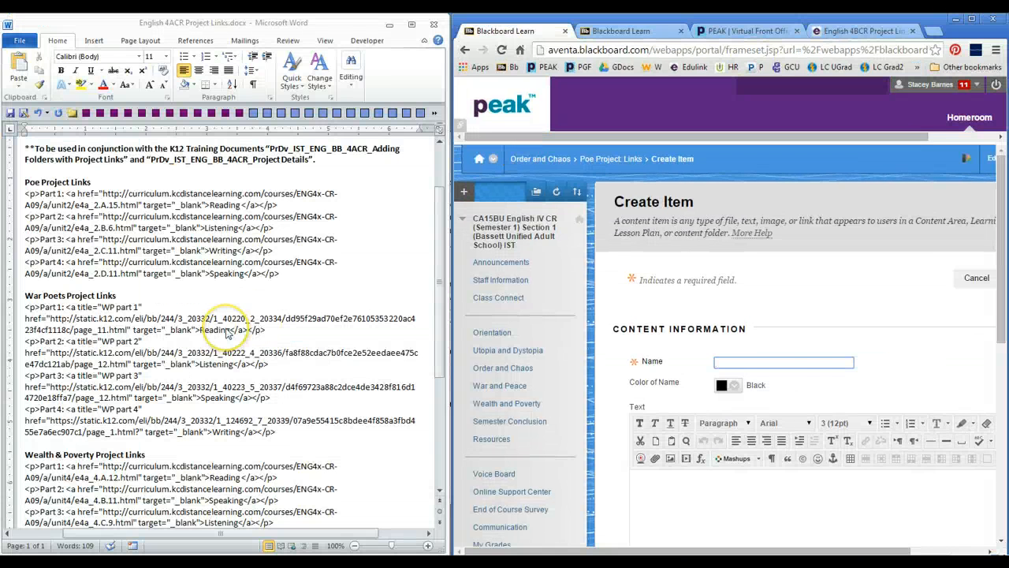
click(792, 361)
text(Po)
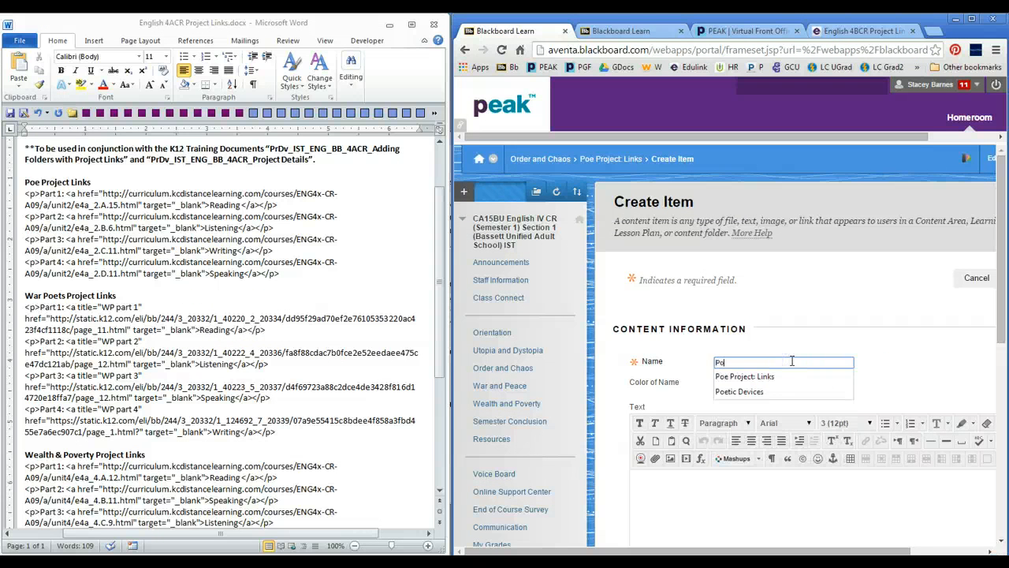
text(e)
click(795, 376)
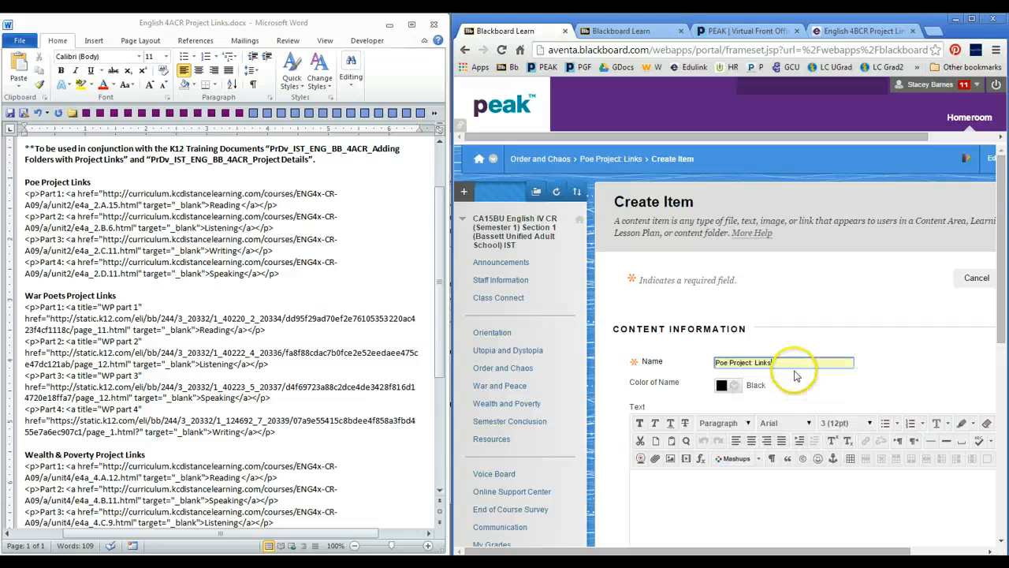
Step: Open the HTML code view for the item's text and move its window clear of the Poe codes in the document
click(101, 314)
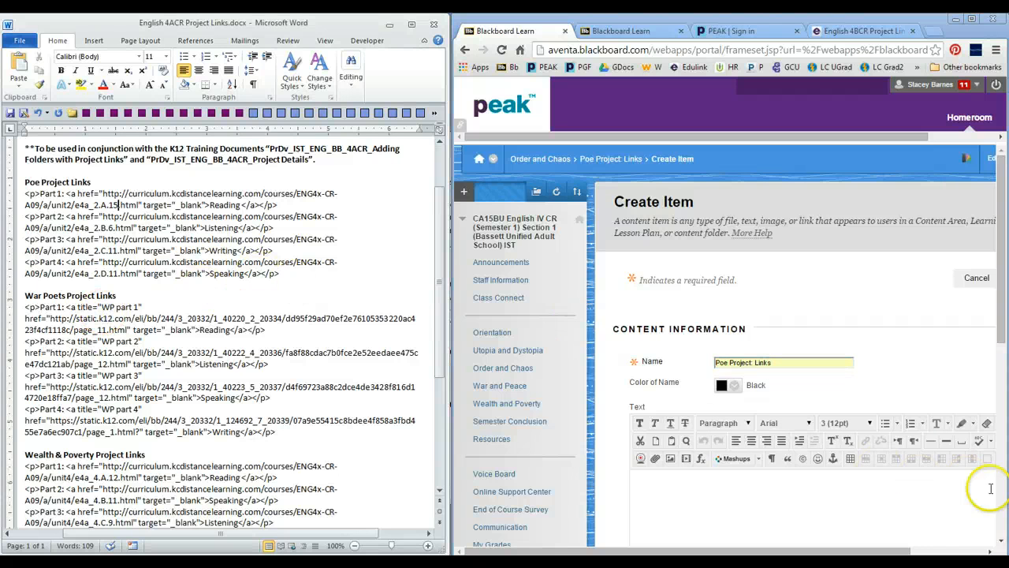
click(972, 552)
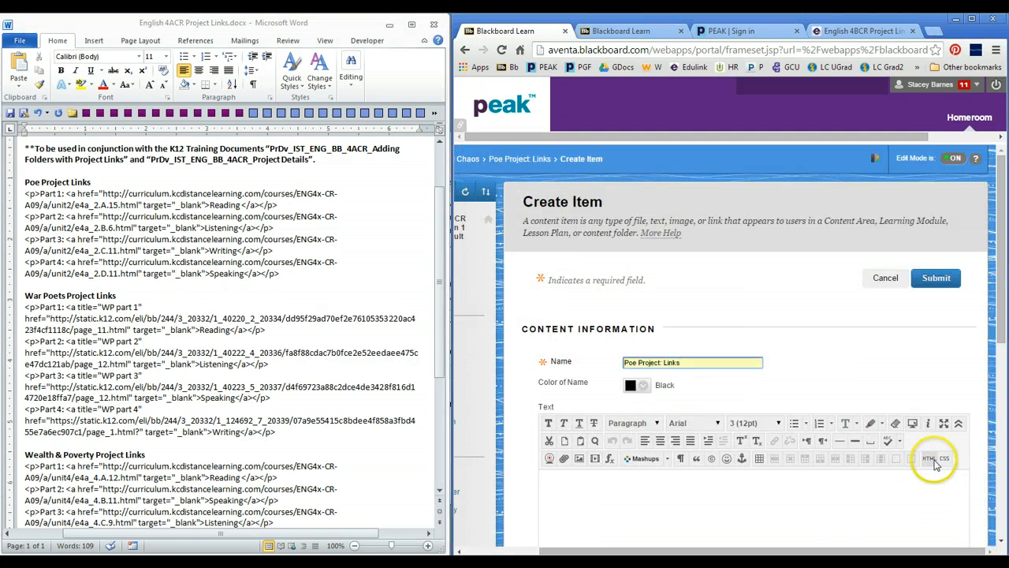
click(932, 462)
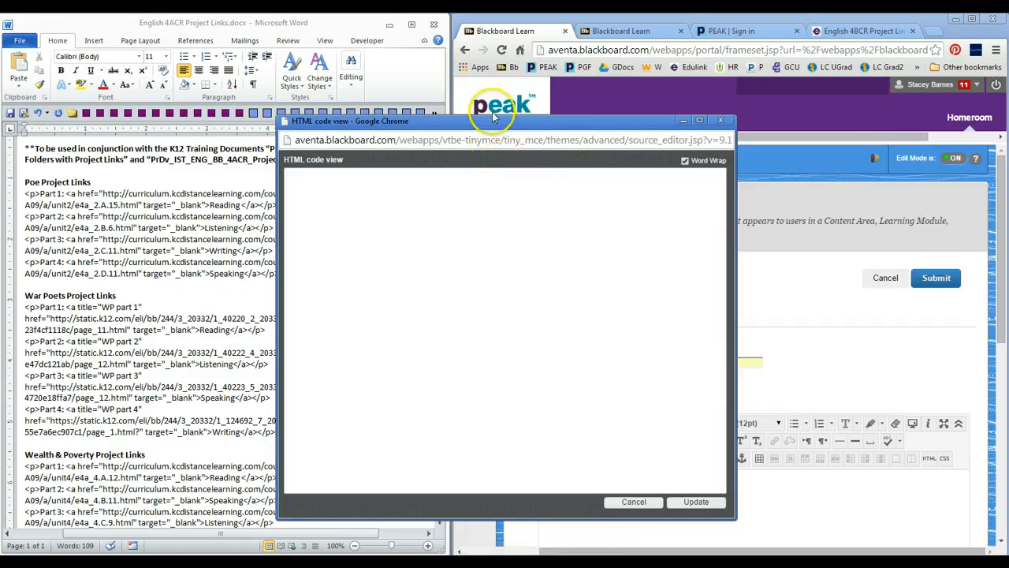
drag(495, 118, 649, 118)
Step: Copy the HTML code for Parts 1 to 4 under Poe Project Links in the Word document
click(292, 270)
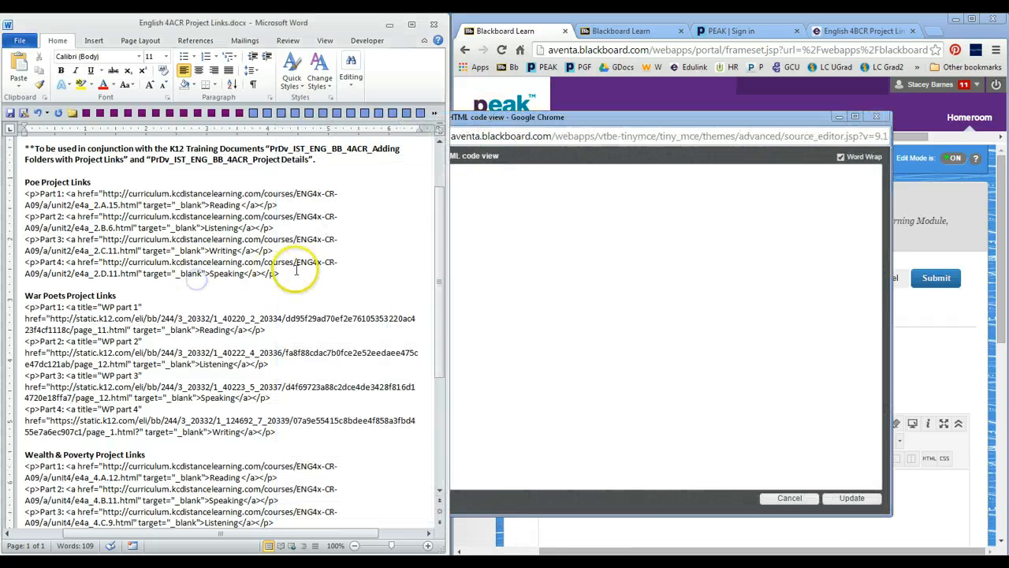
drag(293, 271, 27, 200)
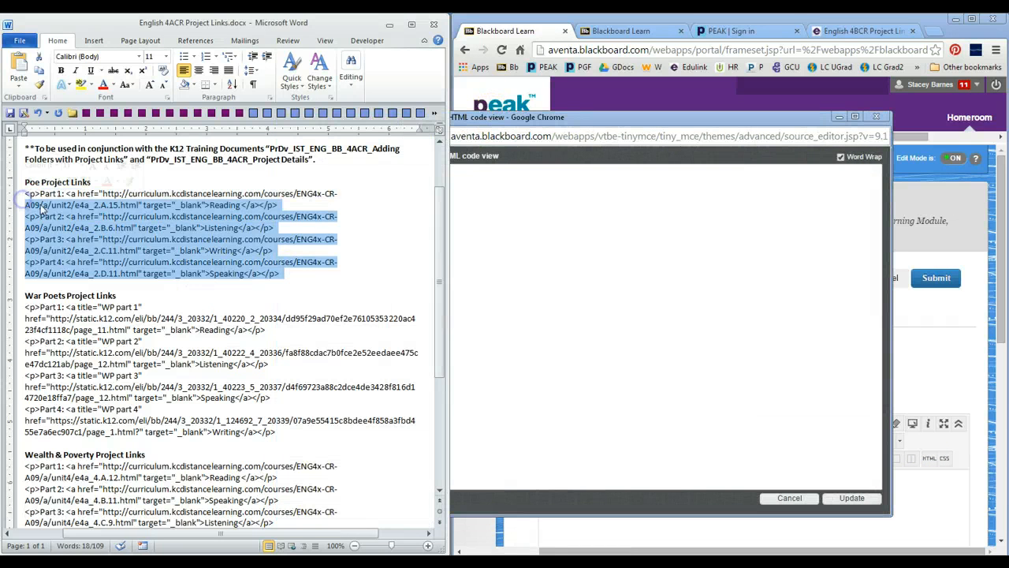
click(316, 266)
drag(300, 270, 26, 194)
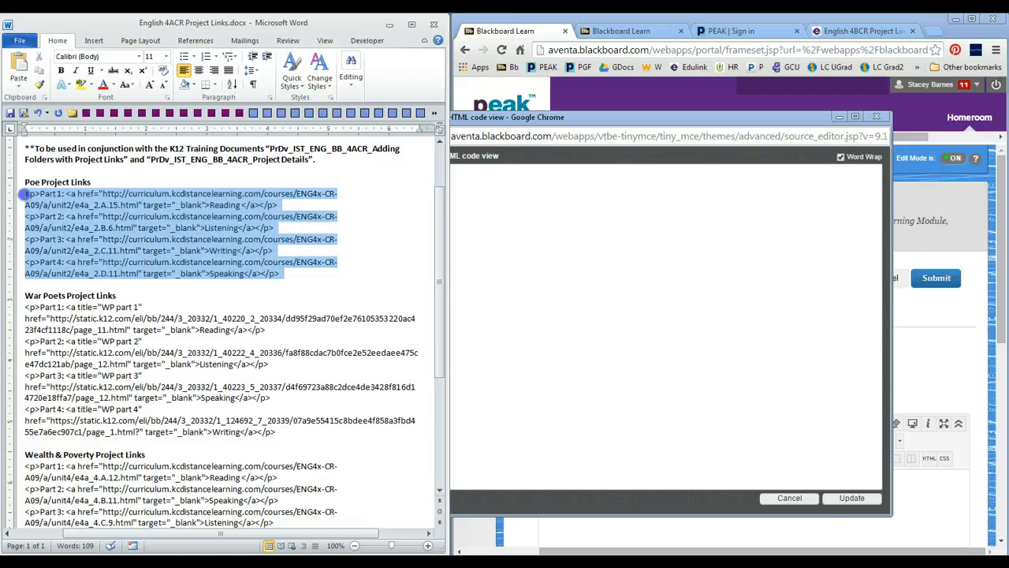
right_click(43, 208)
click(67, 226)
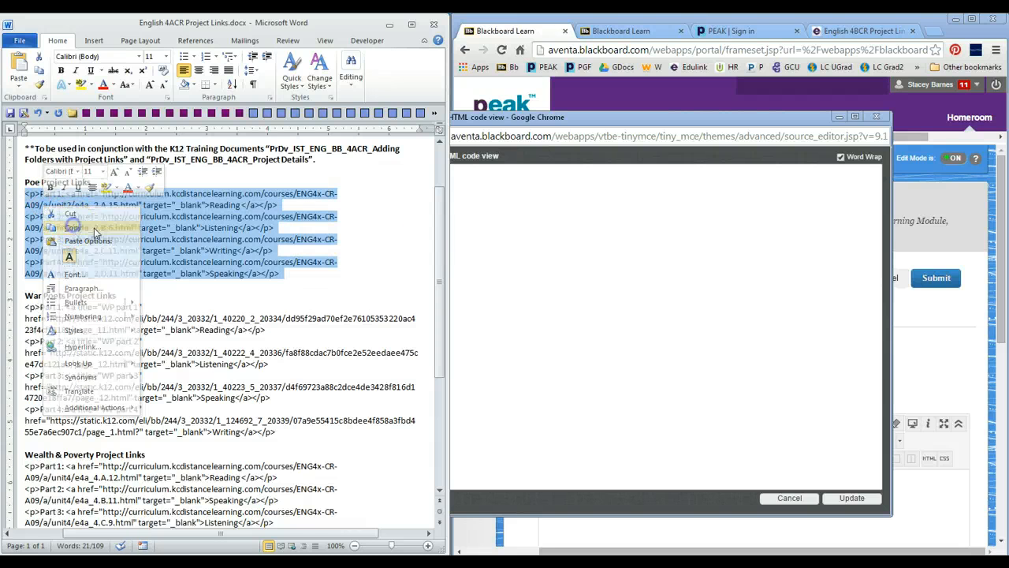
Step: Paste the copied Poe Project code into the HTML code view and update the item's text with it
click(541, 246)
right_click(541, 245)
click(570, 320)
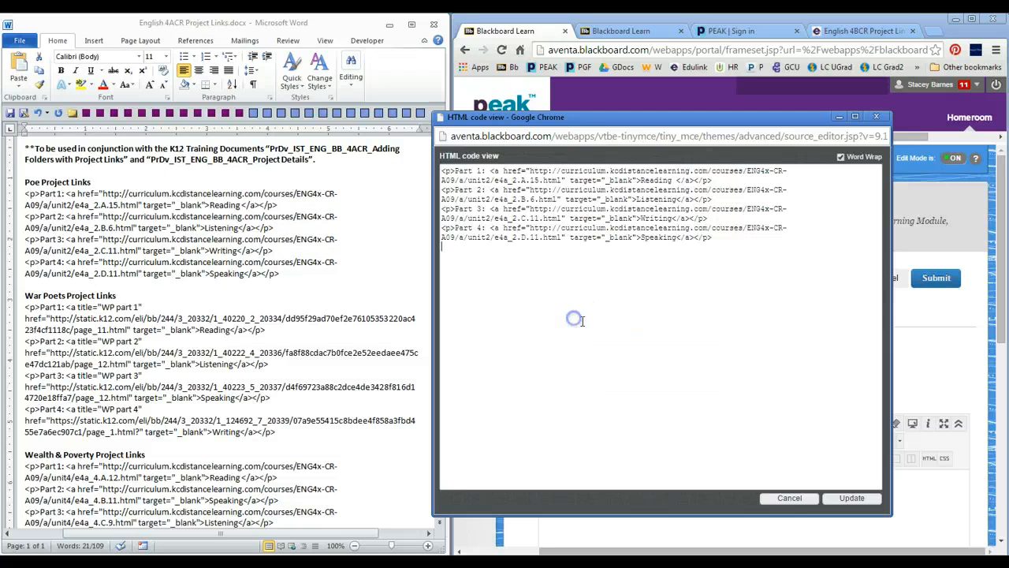
click(850, 497)
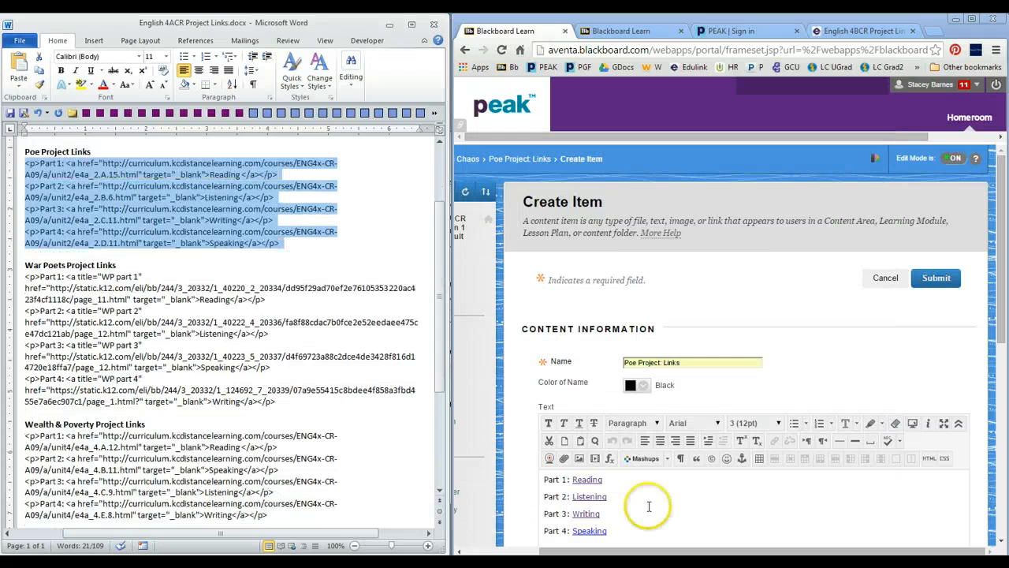
Step: Submit the Poe Project: Links item and open its Part 1 Reading link to test it
scroll(788, 394, down, 2)
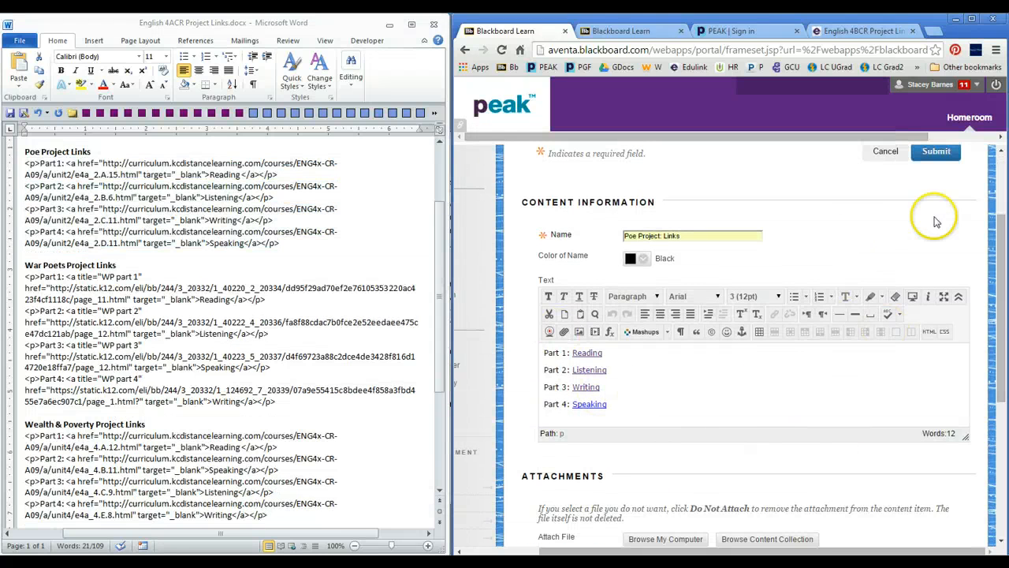
click(931, 158)
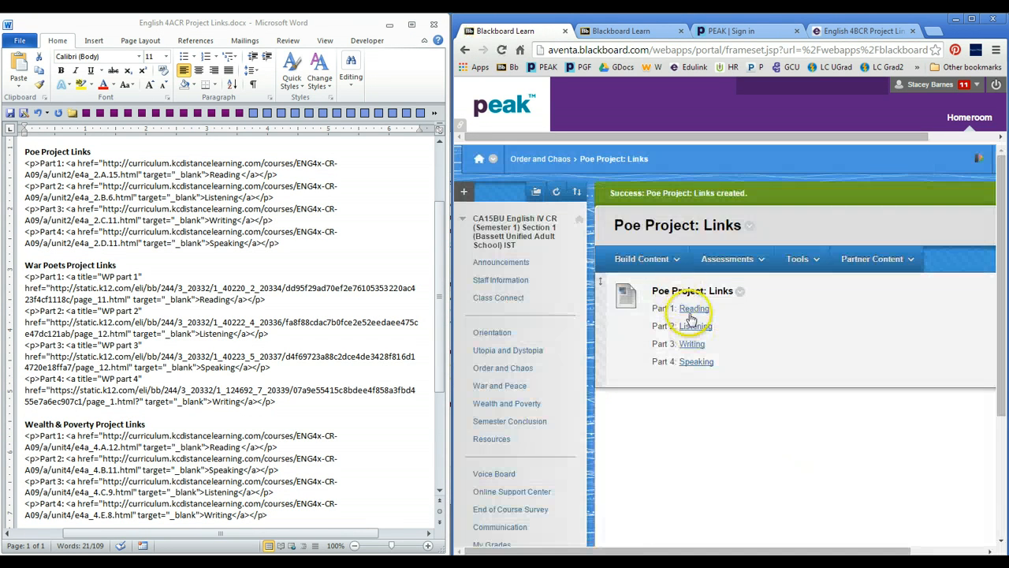
click(693, 313)
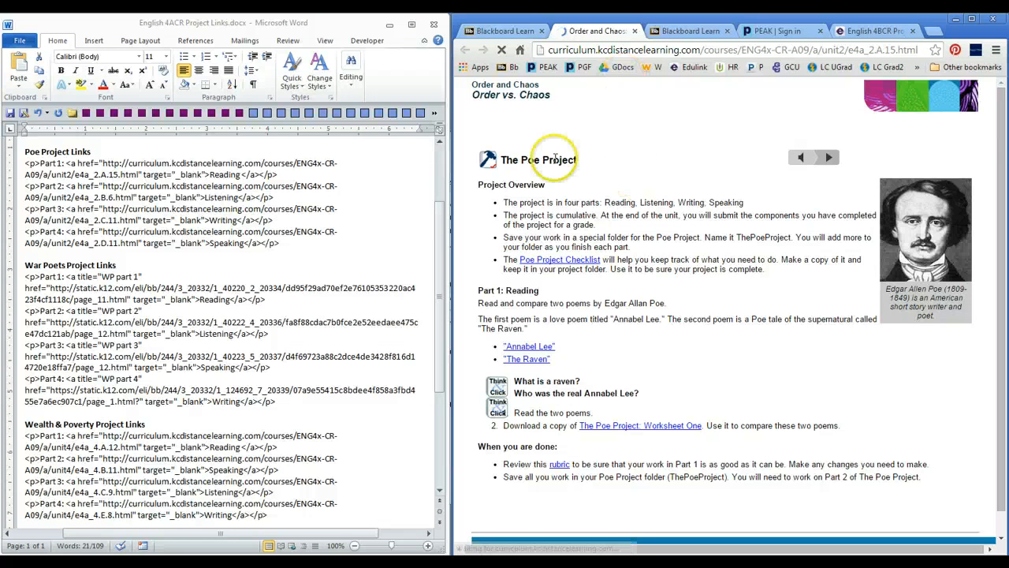
Step: Test the Part 2 Listening, Part 3 Writing and Part 4 Speaking links of the Poe Project: Links item
click(509, 31)
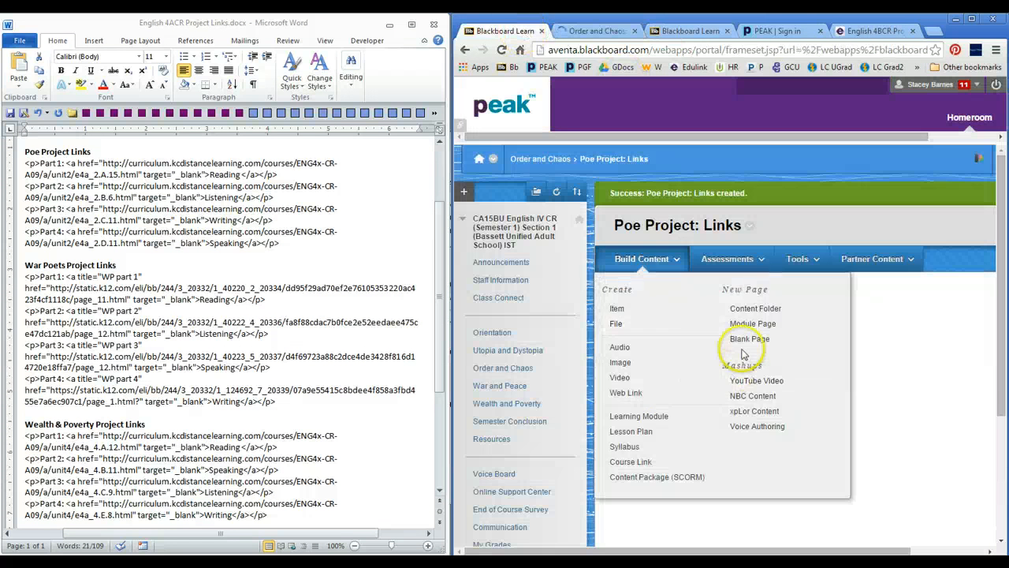
click(698, 326)
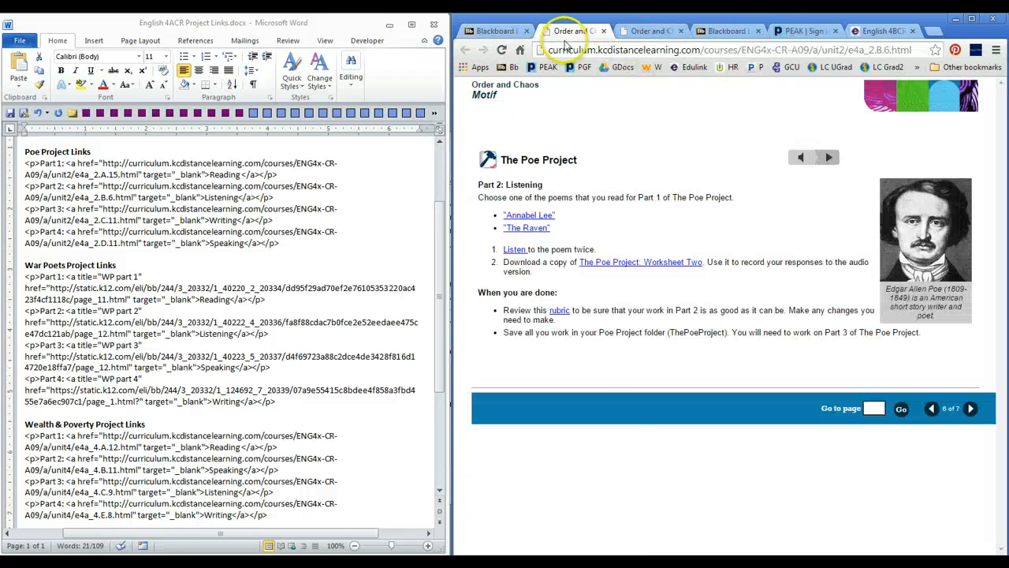
click(509, 31)
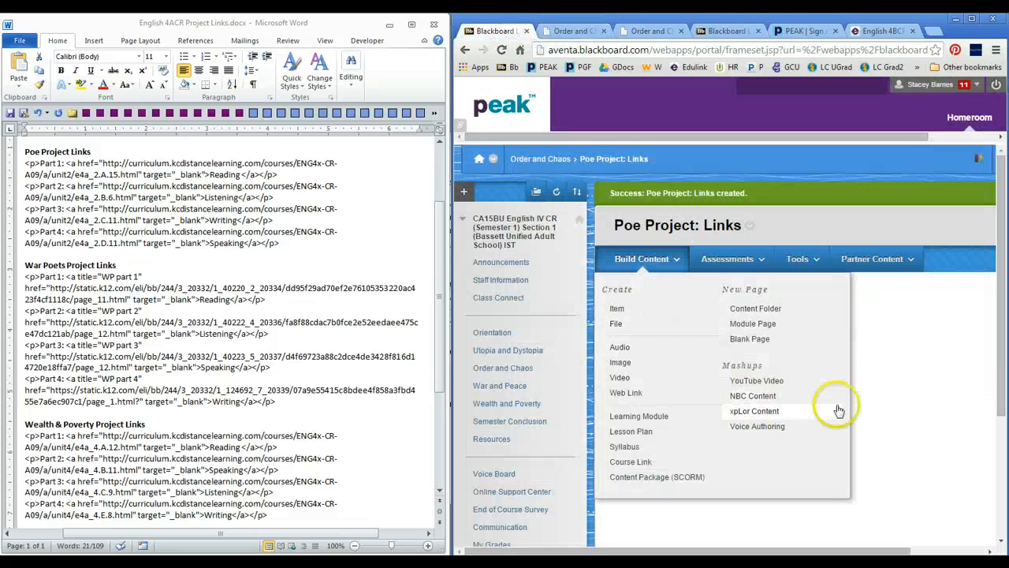
click(692, 344)
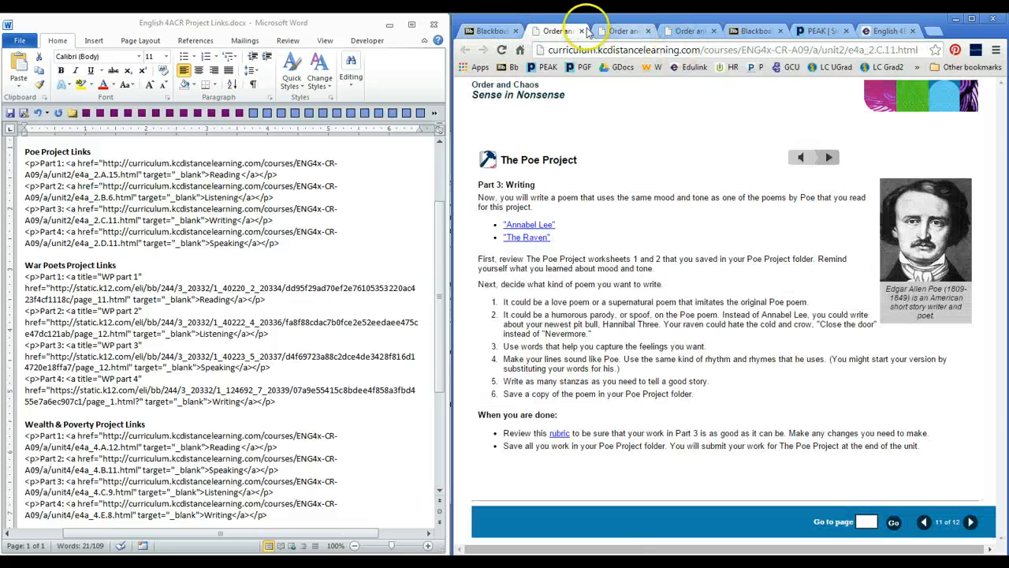
click(498, 30)
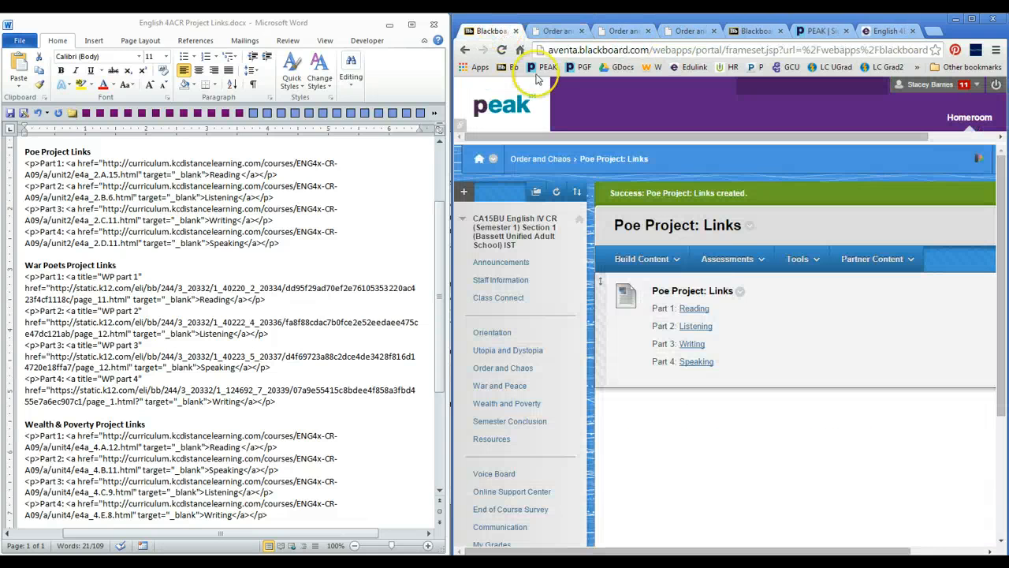
click(697, 361)
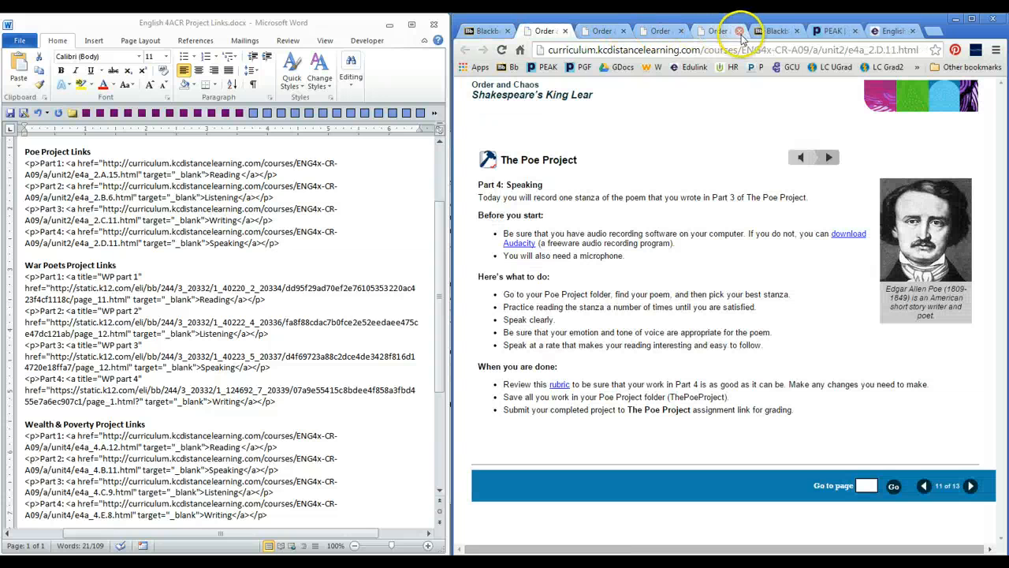
Step: Close the four Poe Project pages opened for testing and return to the course
click(738, 30)
click(681, 31)
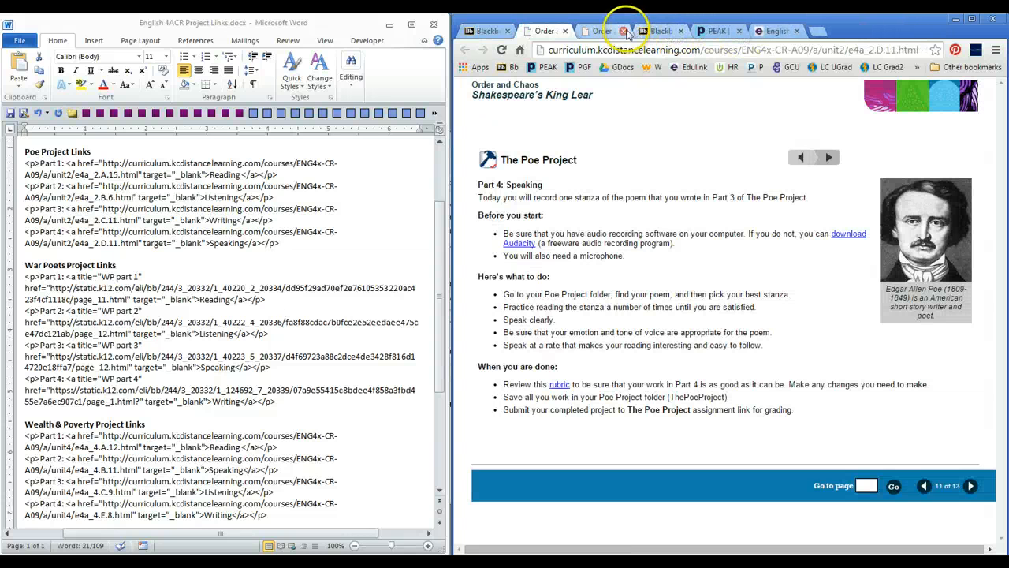
click(623, 31)
click(564, 31)
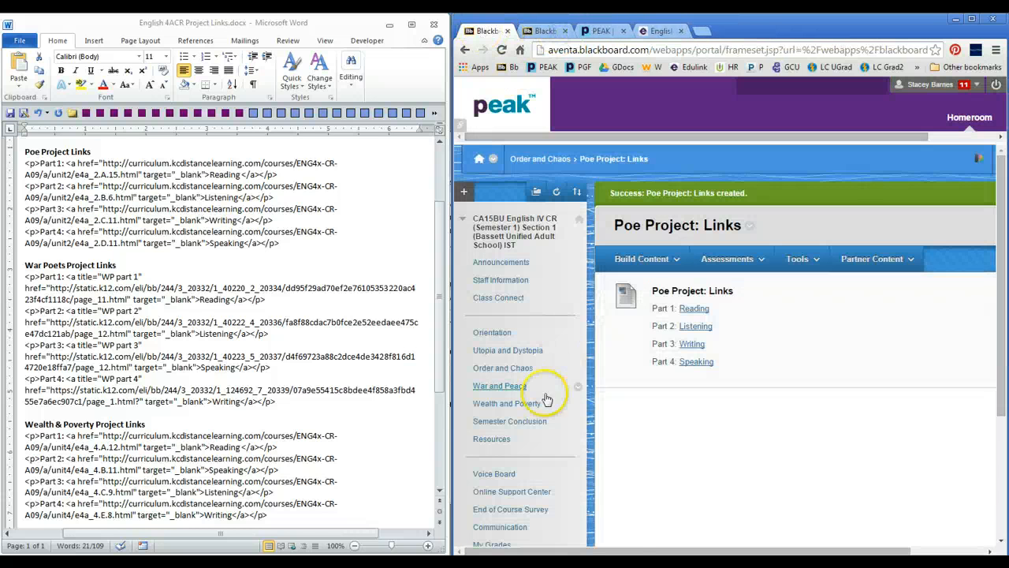
Step: Create a content folder in the War and Peace unit and name it War Poets Project: Links
click(485, 386)
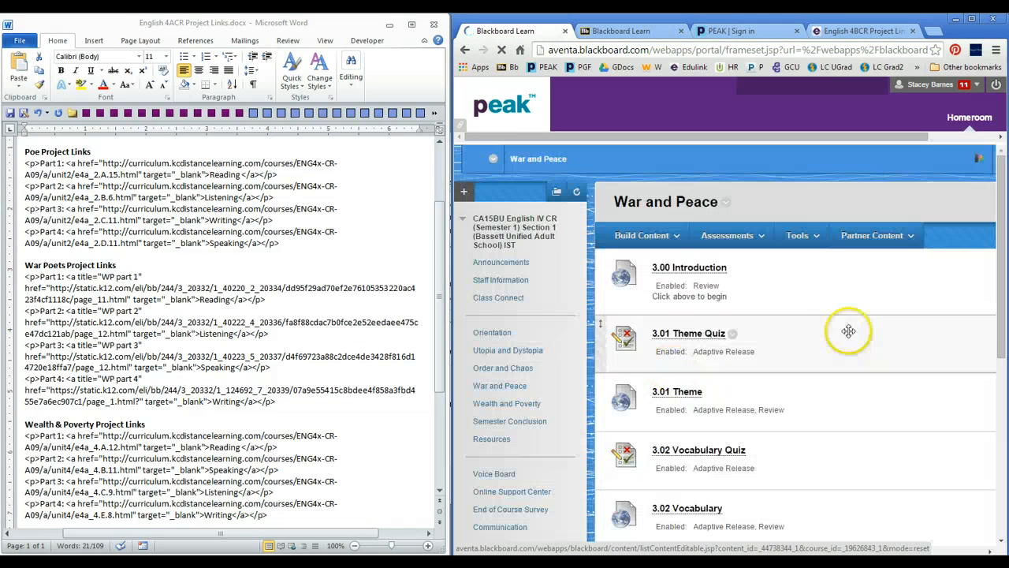
click(646, 235)
click(741, 283)
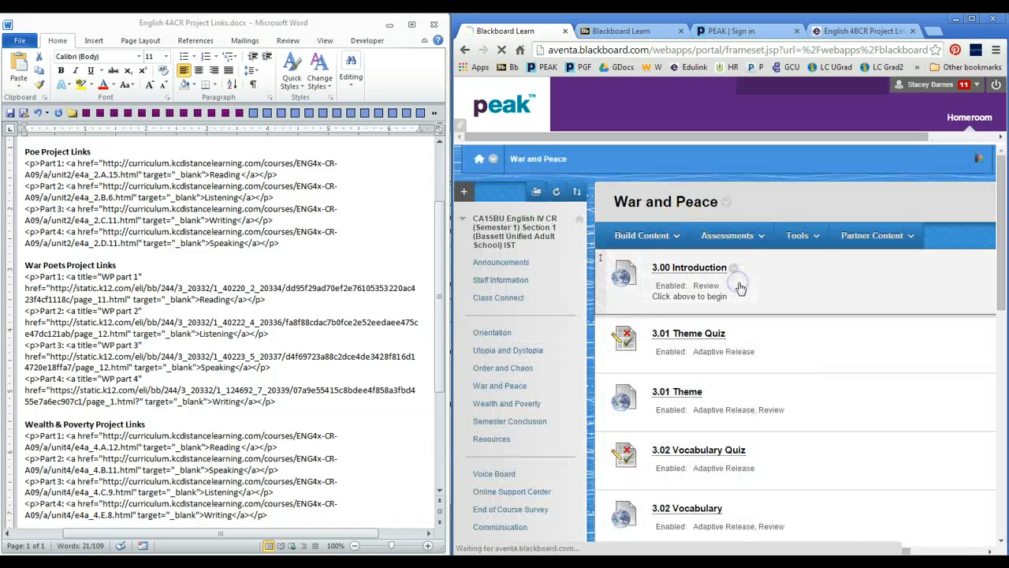
click(724, 362)
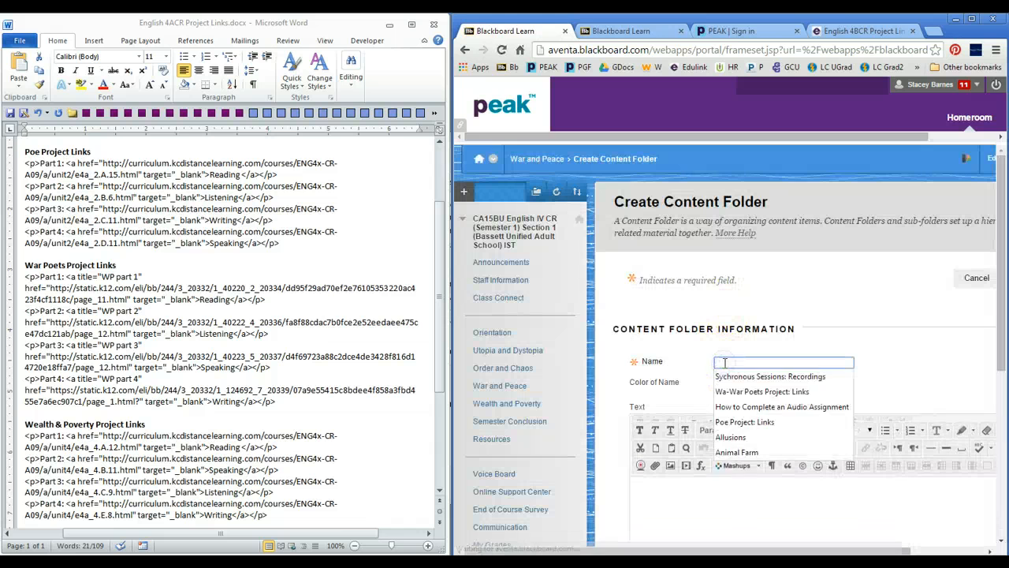
text(War Poets Project: Links)
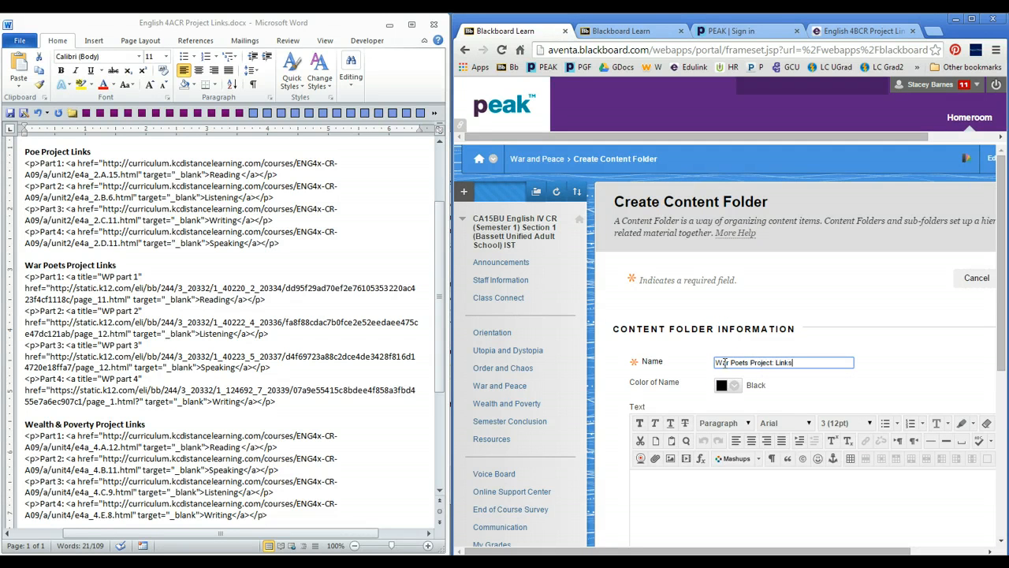
Step: Enter the folder text "Use the links in this folder to access all four parts of the War Poets Project." and submit it
click(653, 510)
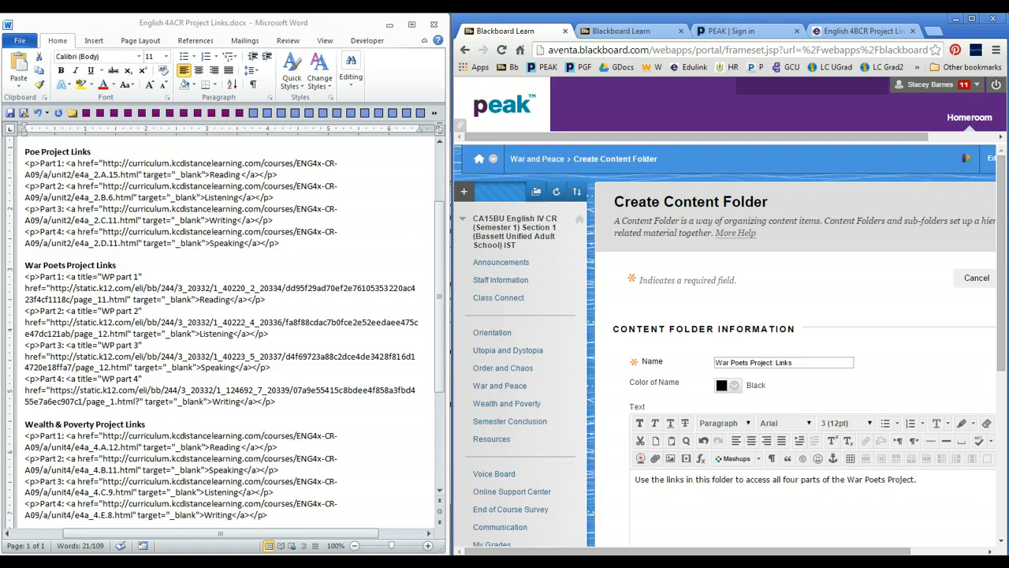
click(937, 552)
click(934, 279)
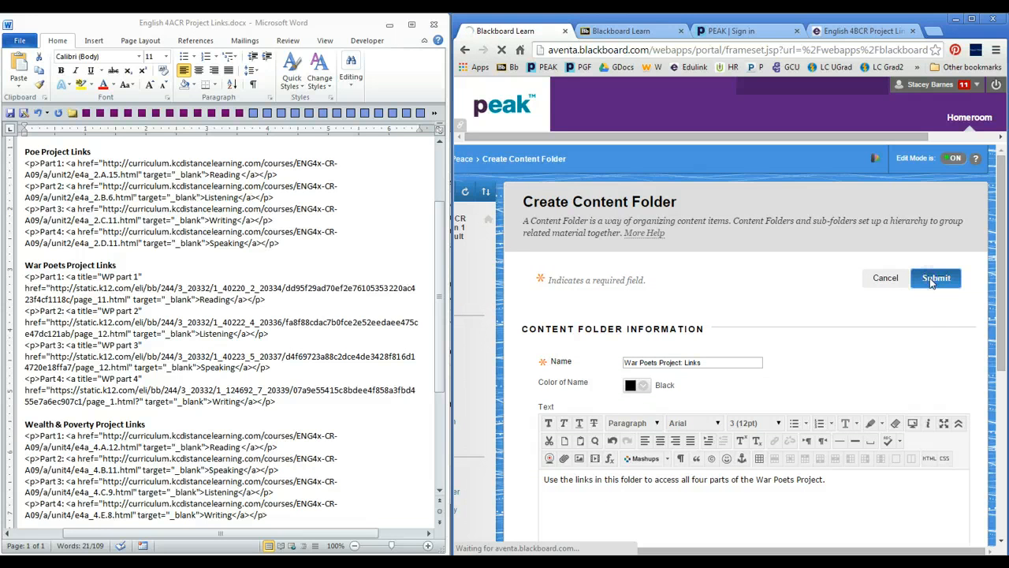
Step: Move the War Poets Project: Links folder higher in the War and Peace content list and open it
scroll(828, 395, down, 10)
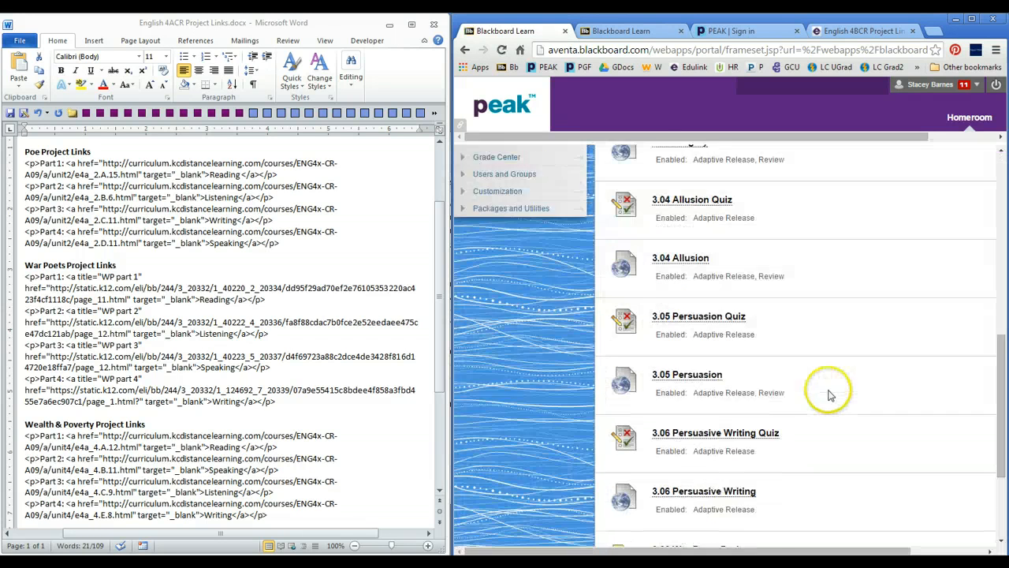
scroll(620, 484, down, 2)
drag(607, 498, 599, 387)
click(658, 396)
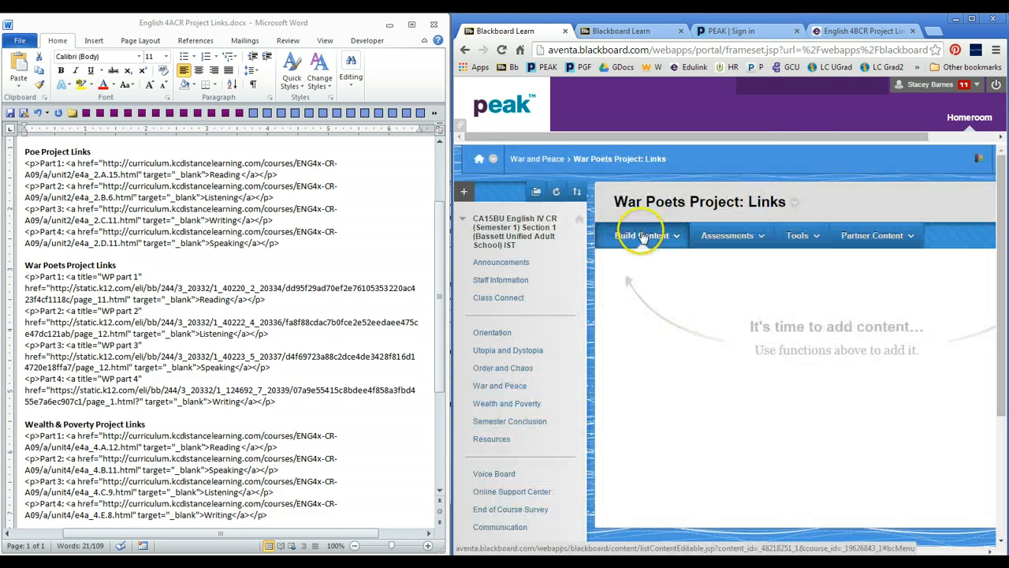
Step: Create an item inside the folder and name it War Poets Project: Links
click(642, 237)
click(613, 284)
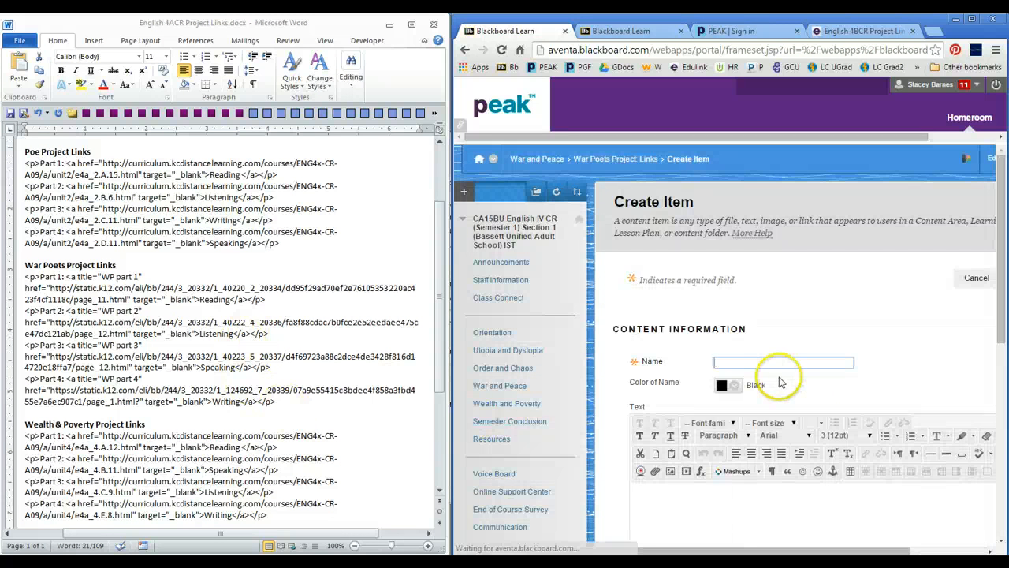
text(War)
click(780, 379)
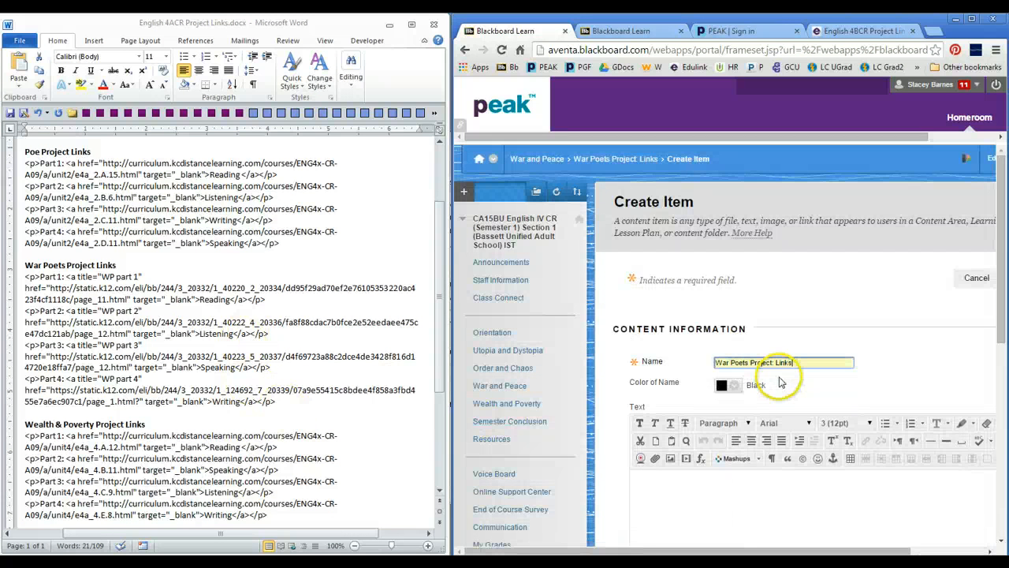
Step: Open the HTML code view for the War Poets item's text and move its window clear of the Word document
click(978, 551)
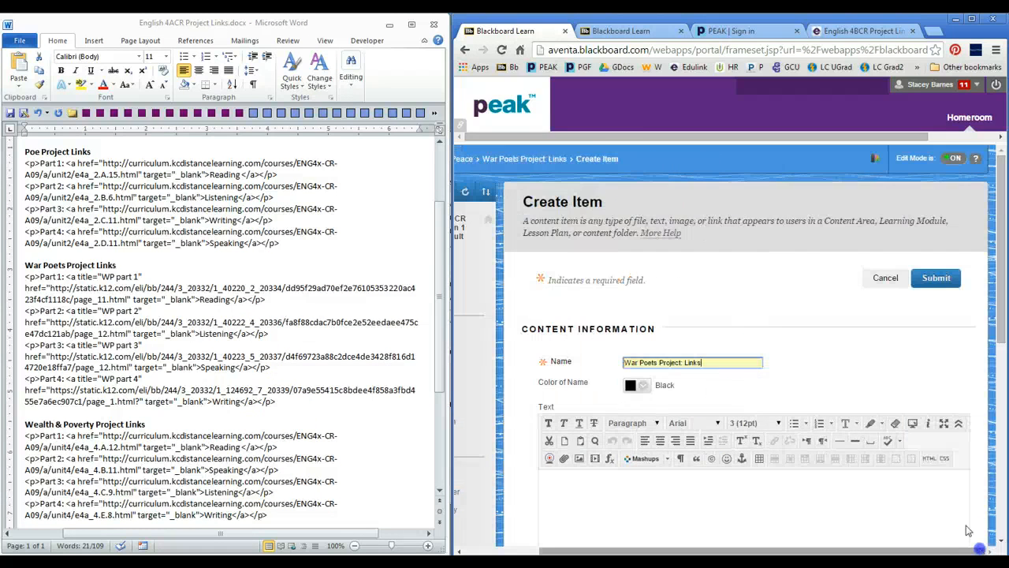
click(929, 461)
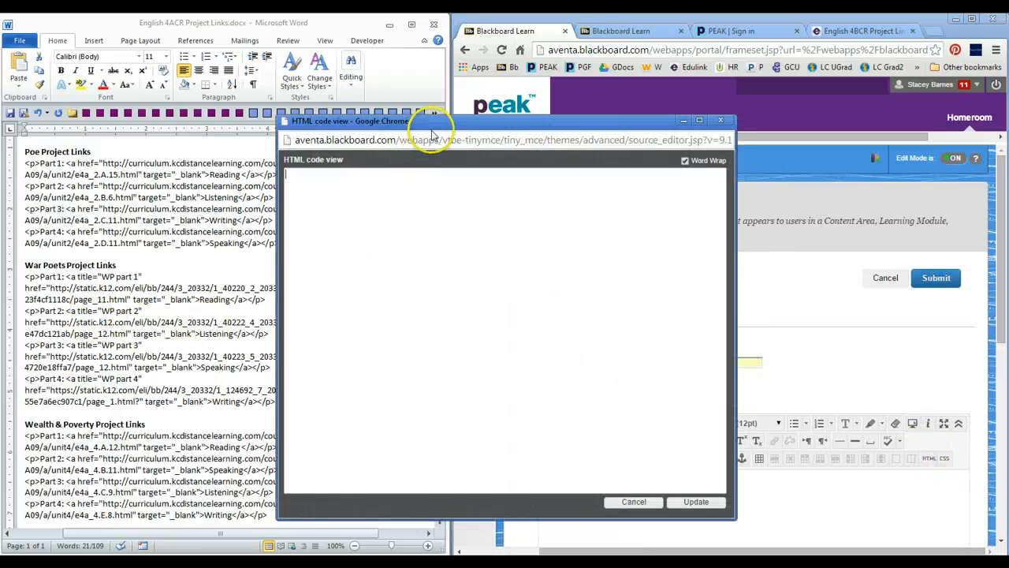
drag(428, 122, 629, 121)
Step: Copy the HTML code for Parts 1 to 4 under War Poets Project Links in the Word document
click(304, 293)
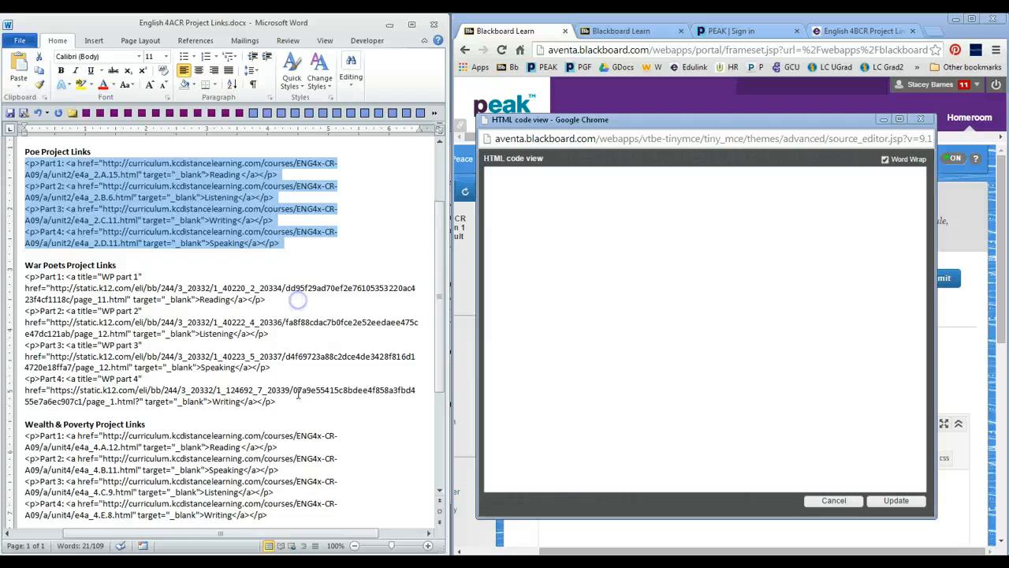
drag(276, 402, 33, 278)
right_click(68, 312)
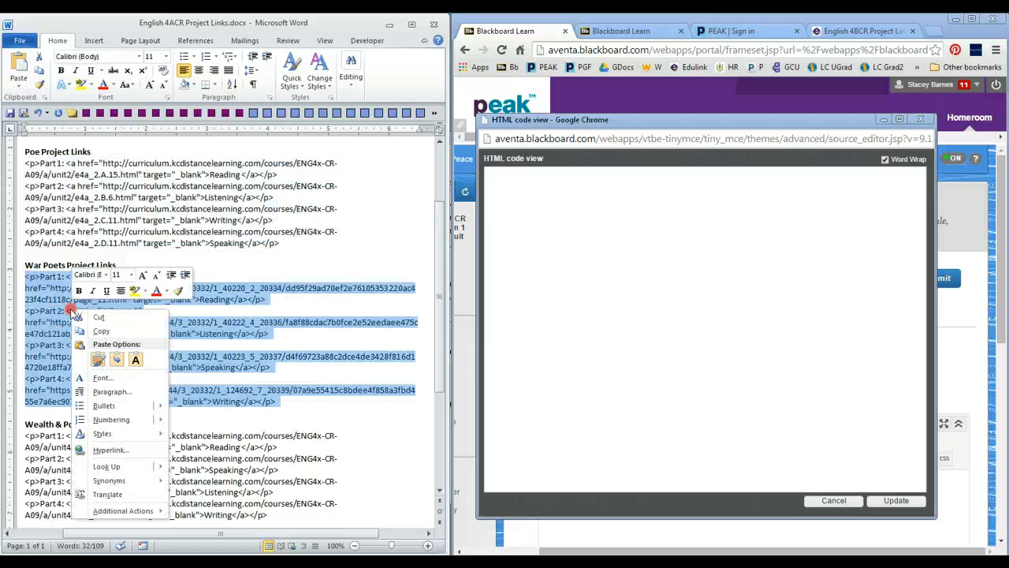
click(85, 325)
Step: Paste the copied War Poets code into the HTML code view and update the item's text with it
click(611, 313)
right_click(611, 313)
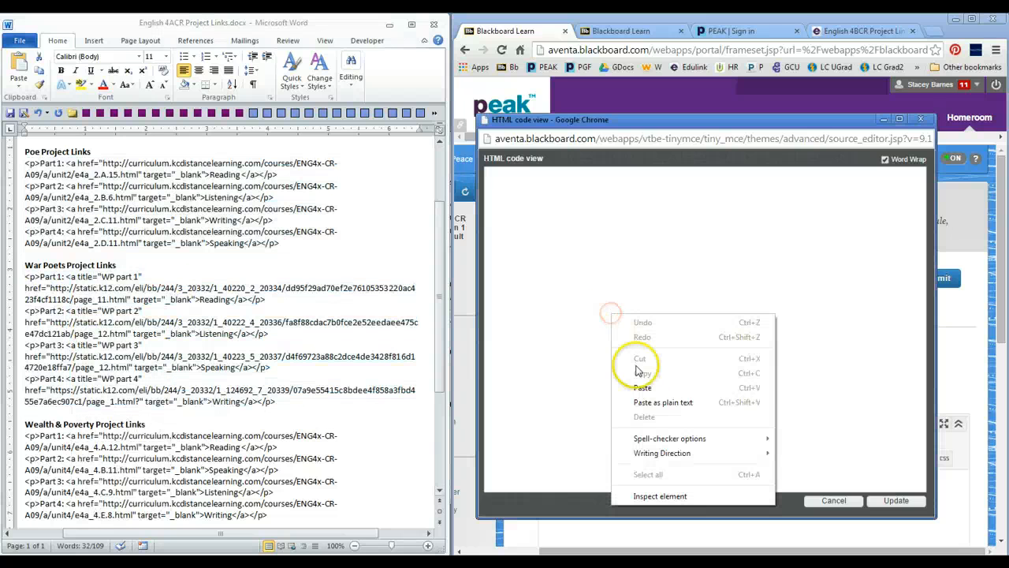
click(641, 385)
click(898, 501)
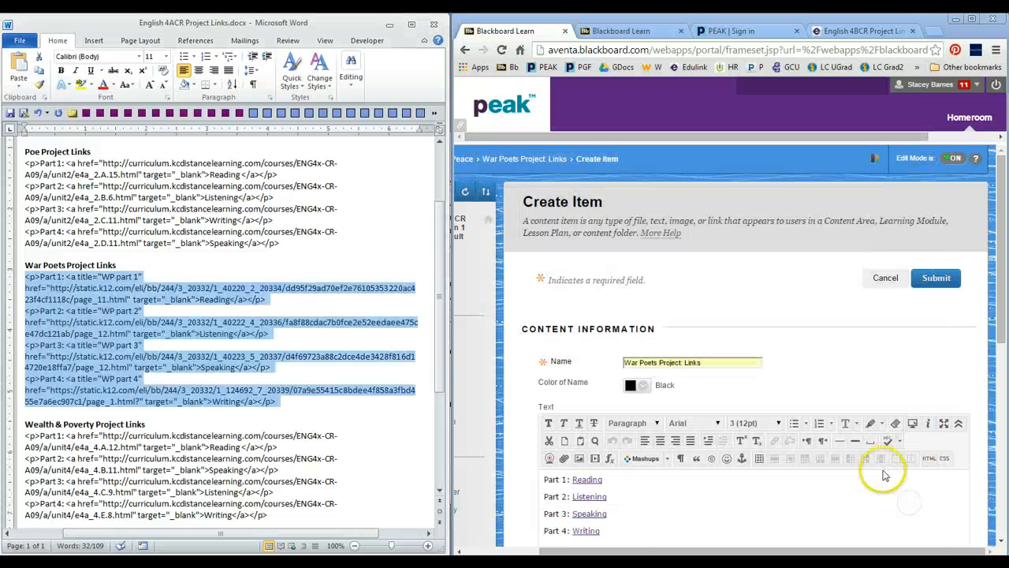
Step: Submit the War Poets Project: Links item and test its Reading, Listening, Speaking and Writing links
click(935, 276)
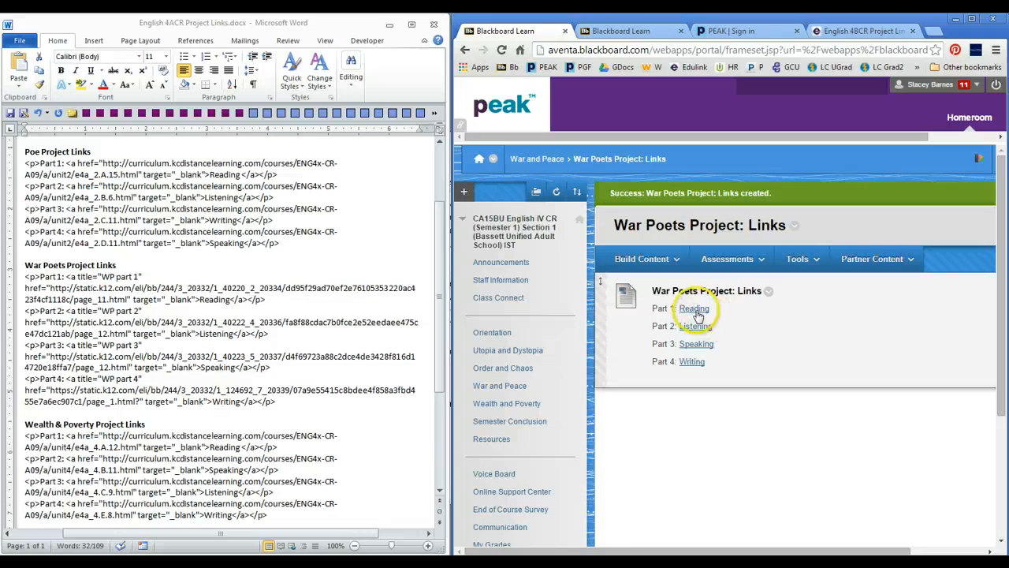
click(694, 309)
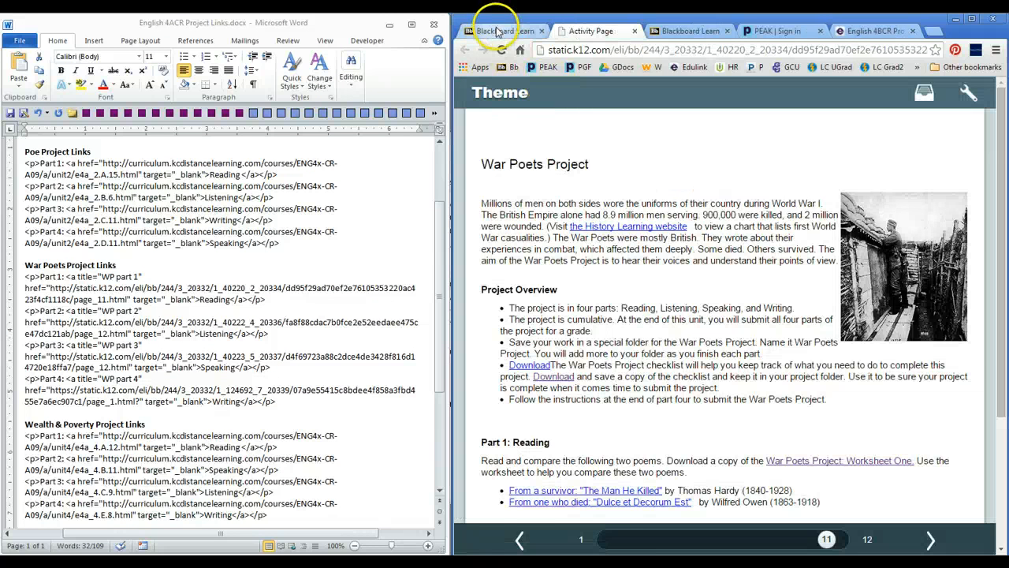
click(497, 30)
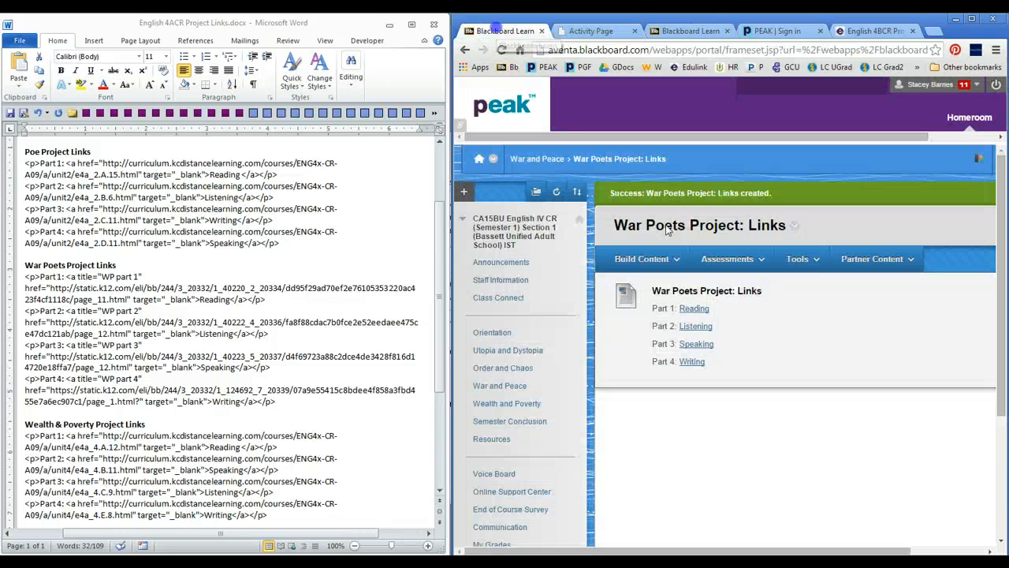
click(690, 325)
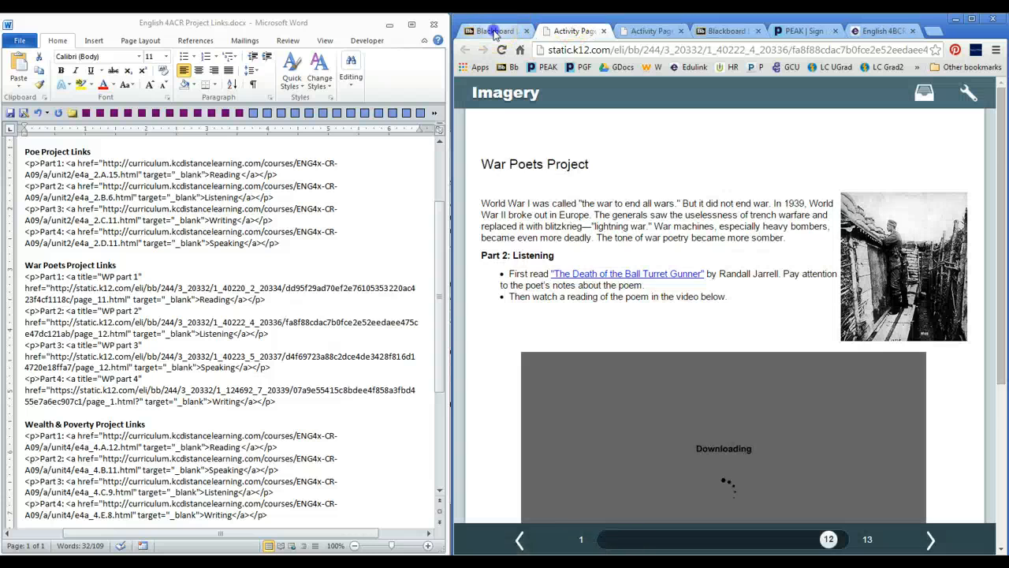
click(497, 30)
click(690, 347)
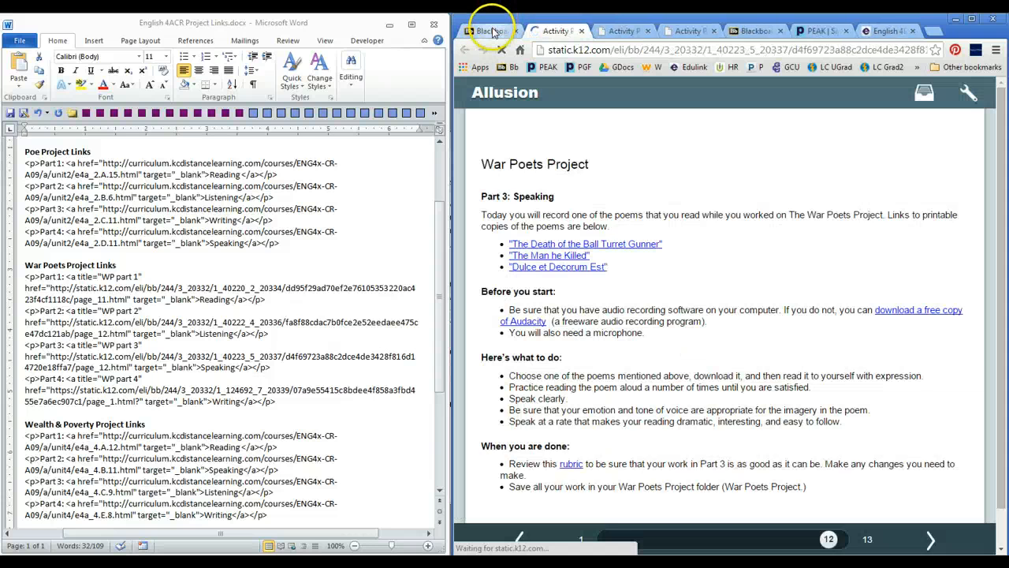
click(489, 31)
click(727, 259)
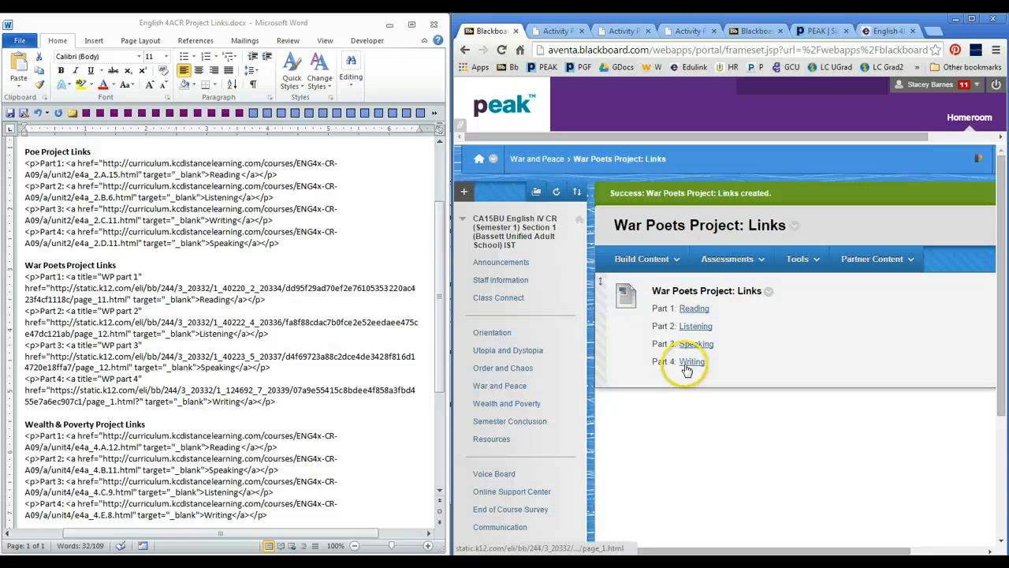
click(685, 362)
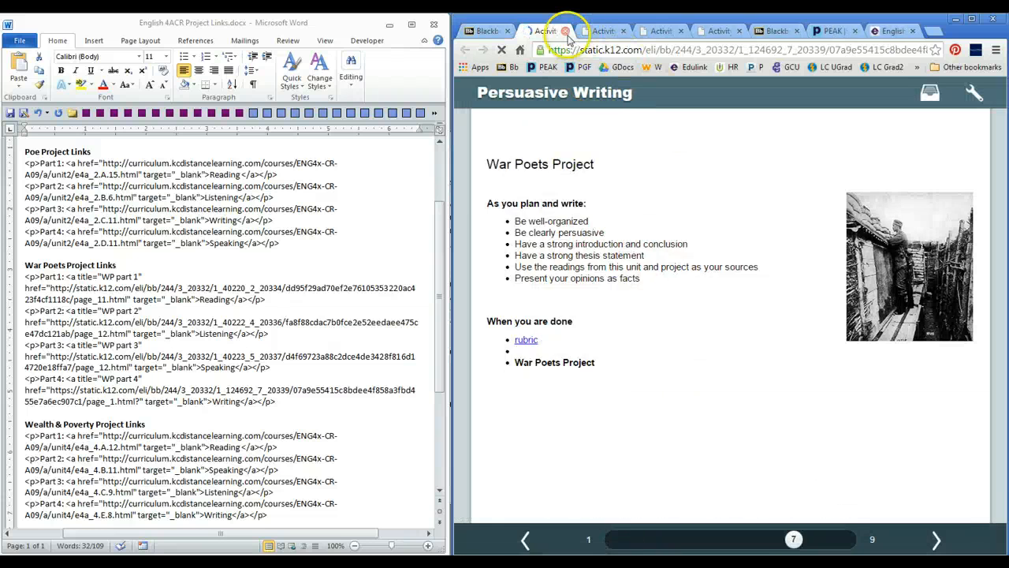
Step: Close the four War Poets Project pages opened for testing
click(565, 31)
click(564, 30)
click(564, 31)
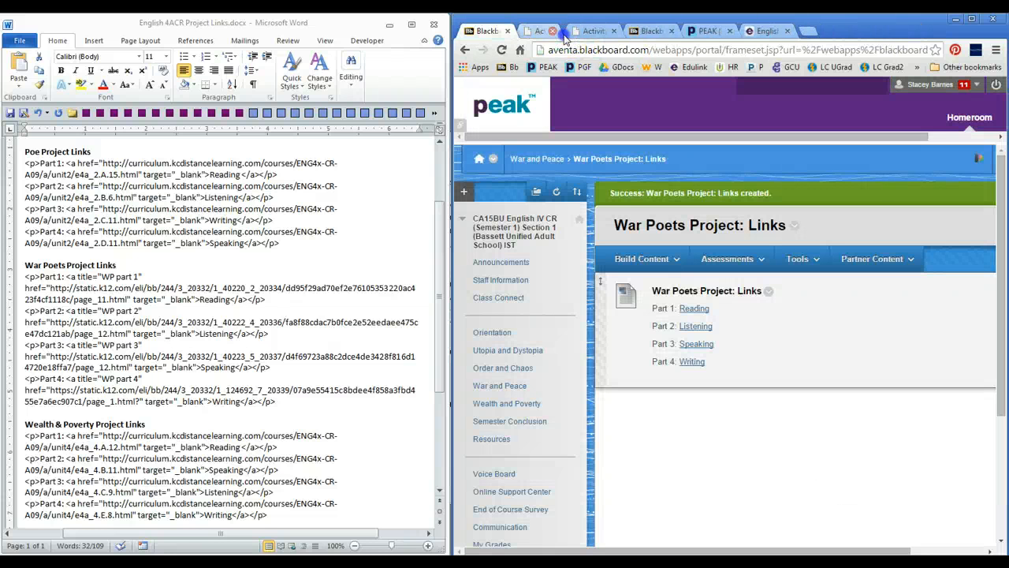
click(565, 31)
Step: In the Wealth and Poverty unit, start a new content folder and name it "Wealth & Poverty Project: Links"
click(474, 407)
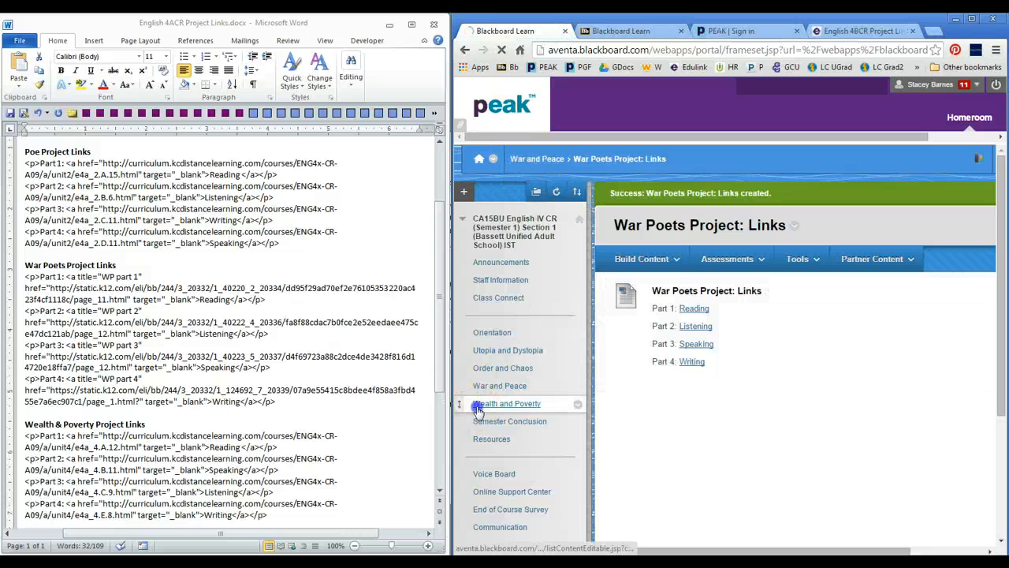
click(324, 417)
scroll(323, 417, down, 1)
scroll(323, 417, down, 1)
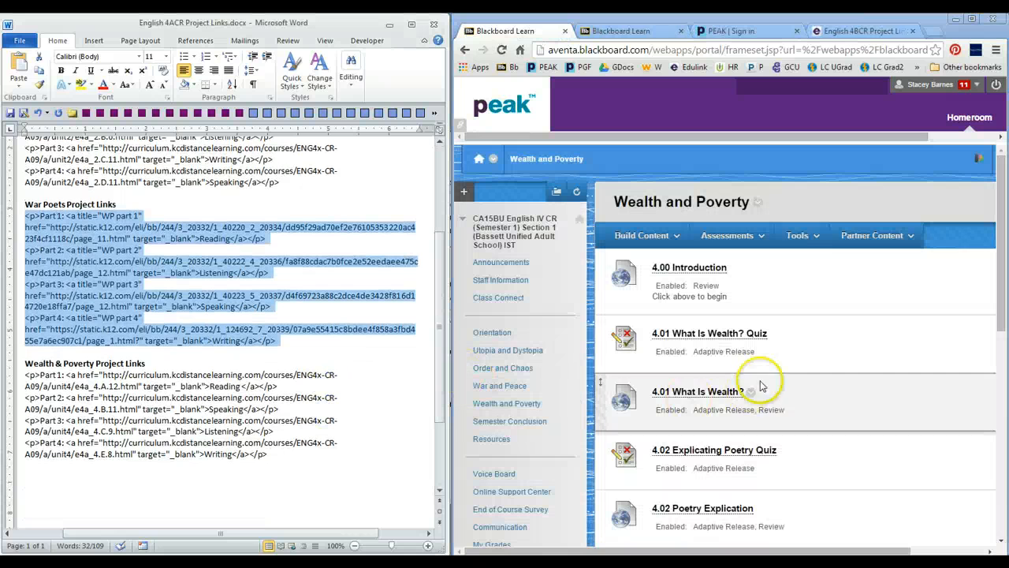
click(797, 235)
click(654, 241)
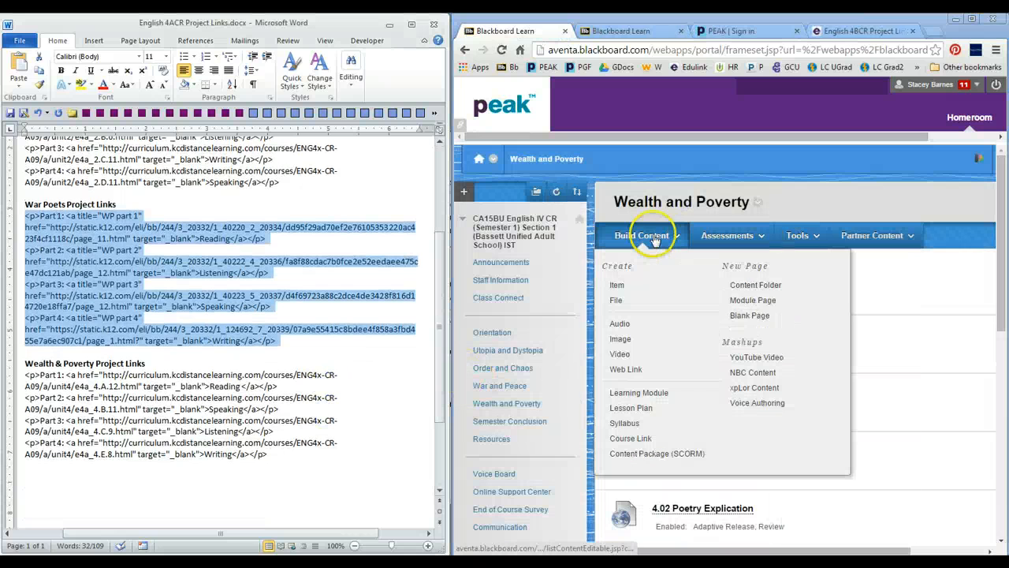
click(753, 287)
click(769, 361)
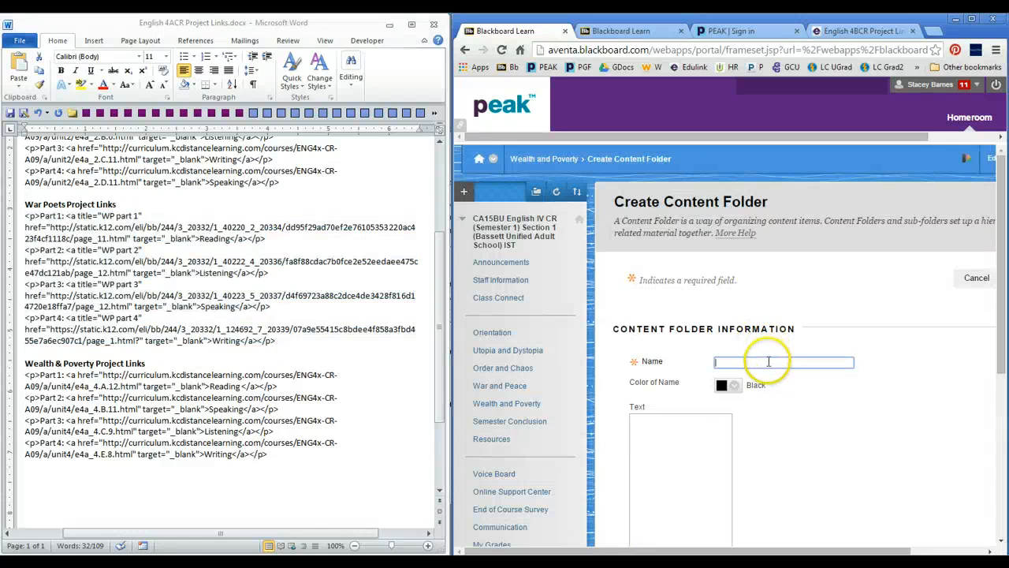
text(Wealth & Poverty Project: Links)
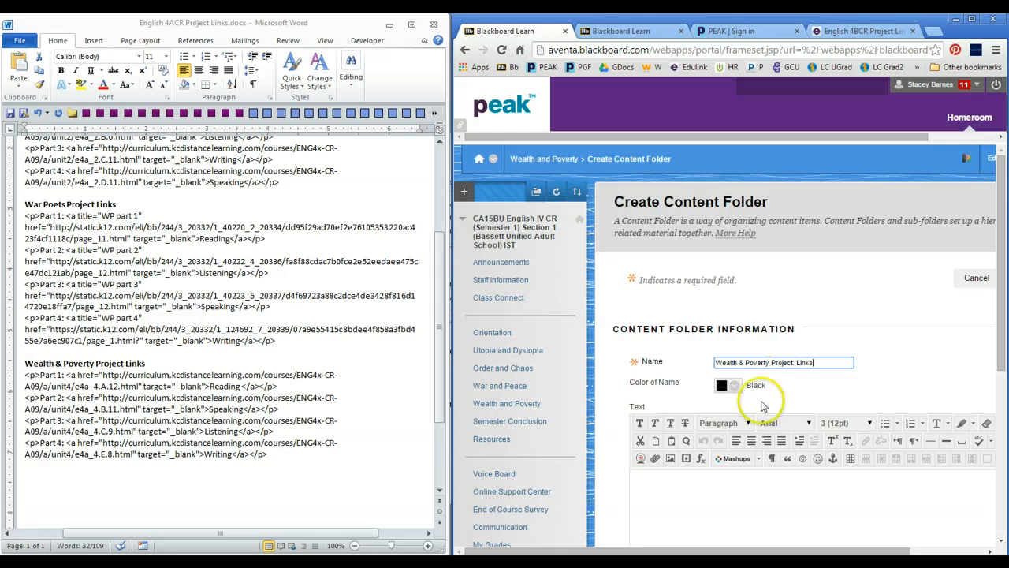
Step: Enter the folder text "Use the links in this folder to access all four parts of the Wealth & Poverty Project." and submit it
click(723, 493)
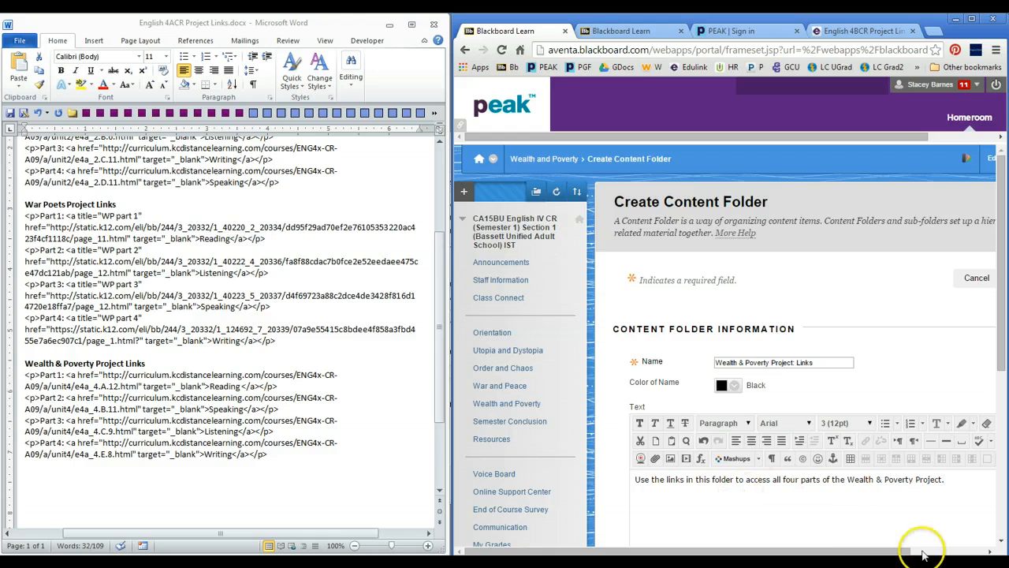
scroll(918, 540, right, 3)
click(935, 280)
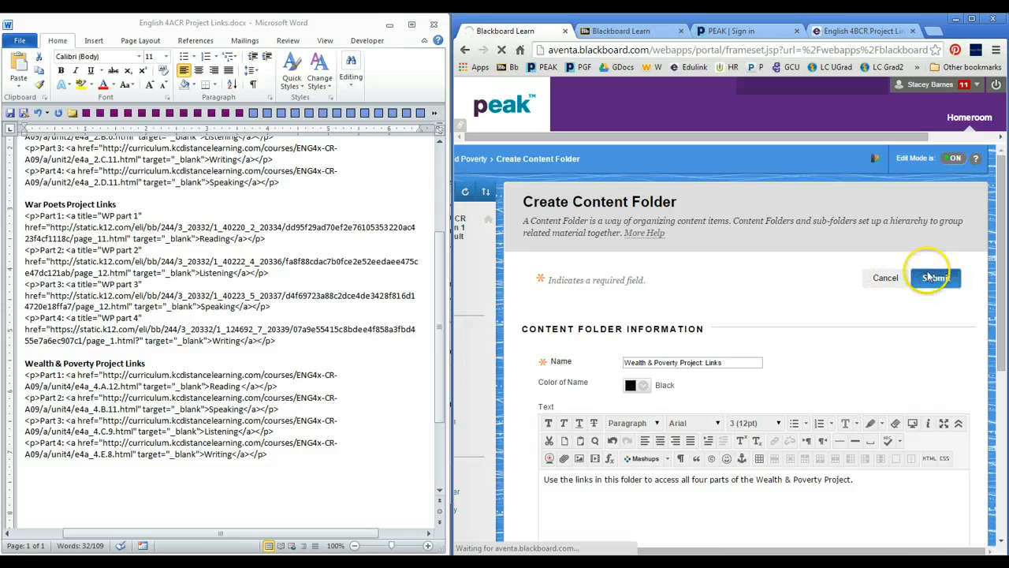
Step: Move the Wealth & Poverty Project: Links folder directly above 4.05 Wealth and Poverty Project and open it
scroll(840, 428, down, 8)
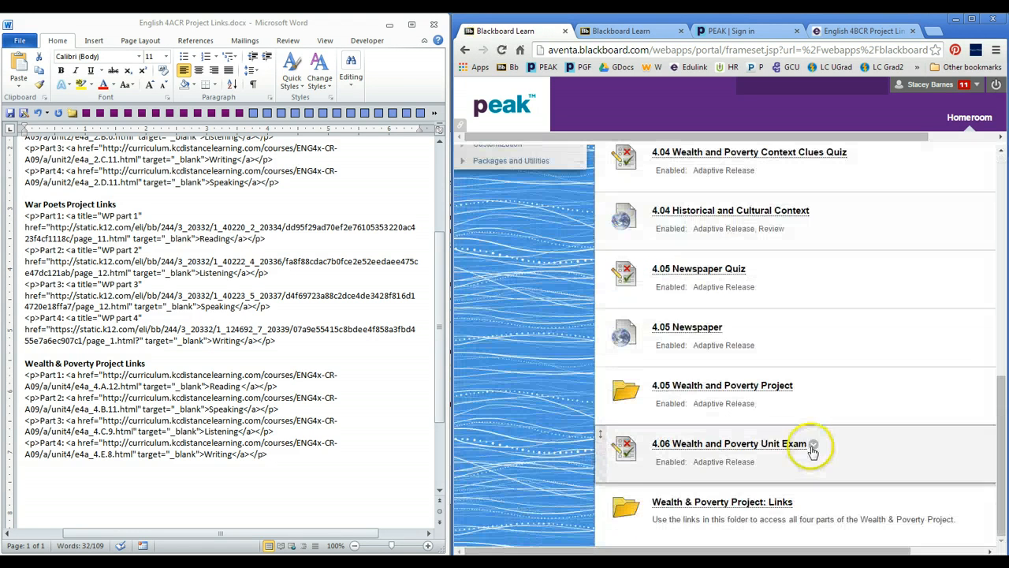
drag(602, 498, 623, 393)
click(700, 385)
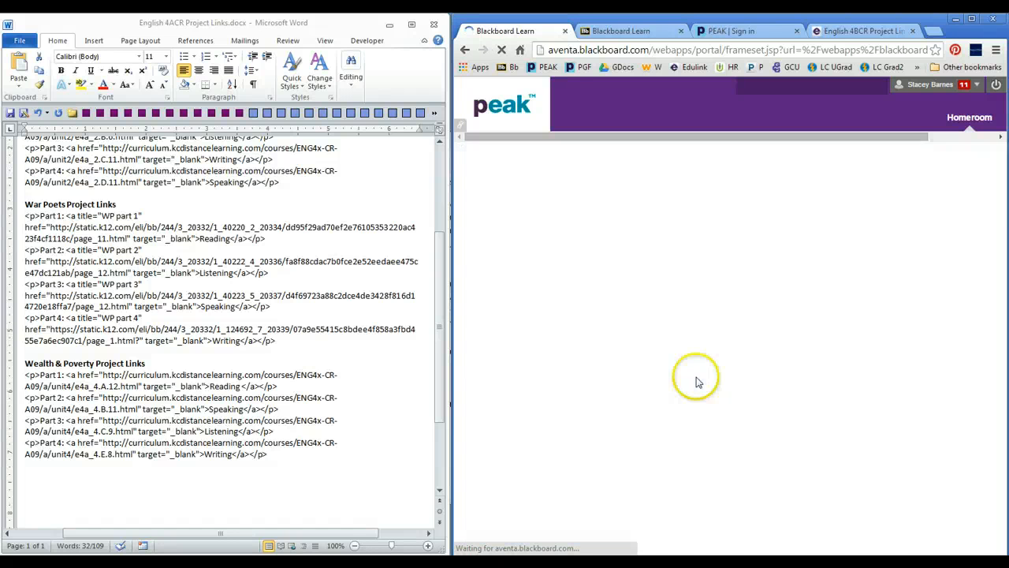
Step: Start a new item inside the folder and name it "Wealth & Poverty Project: Links"
click(667, 237)
click(614, 287)
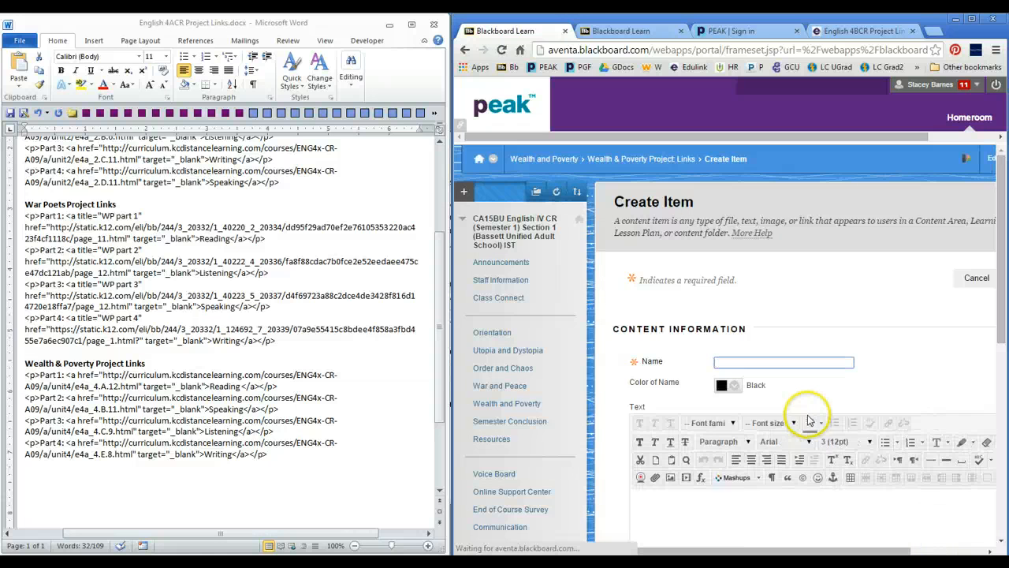
text(We)
click(794, 378)
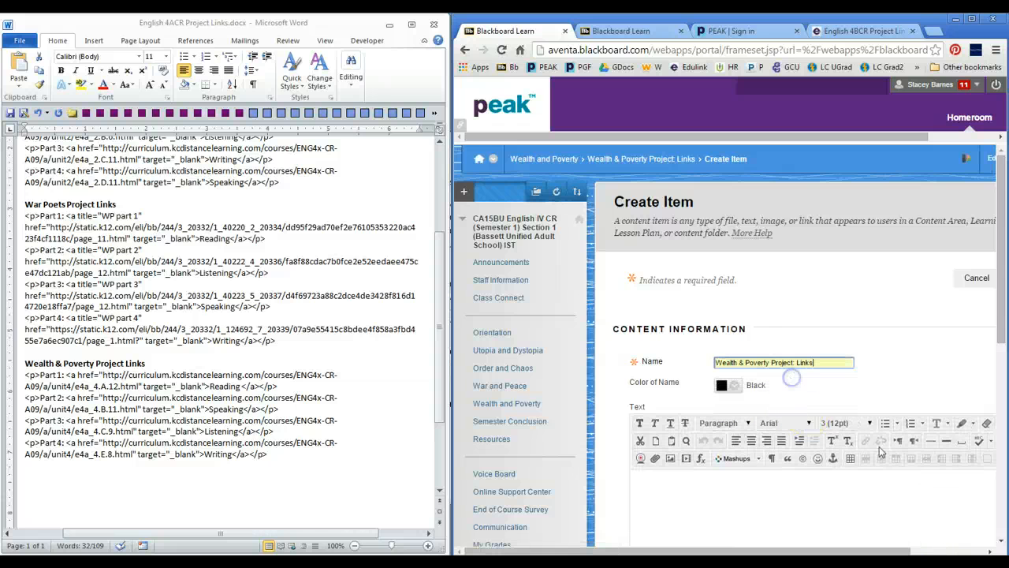
Step: Open the item's HTML code view and copy the Parts 1 to 4 code under Wealth & Poverty Project Links in the Word document
click(967, 552)
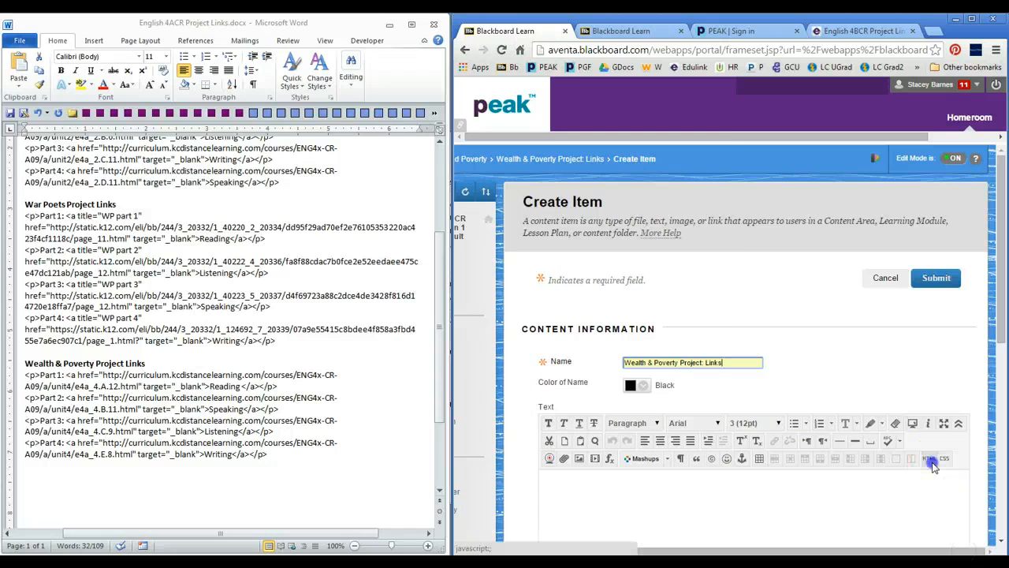
click(931, 458)
drag(540, 121, 712, 112)
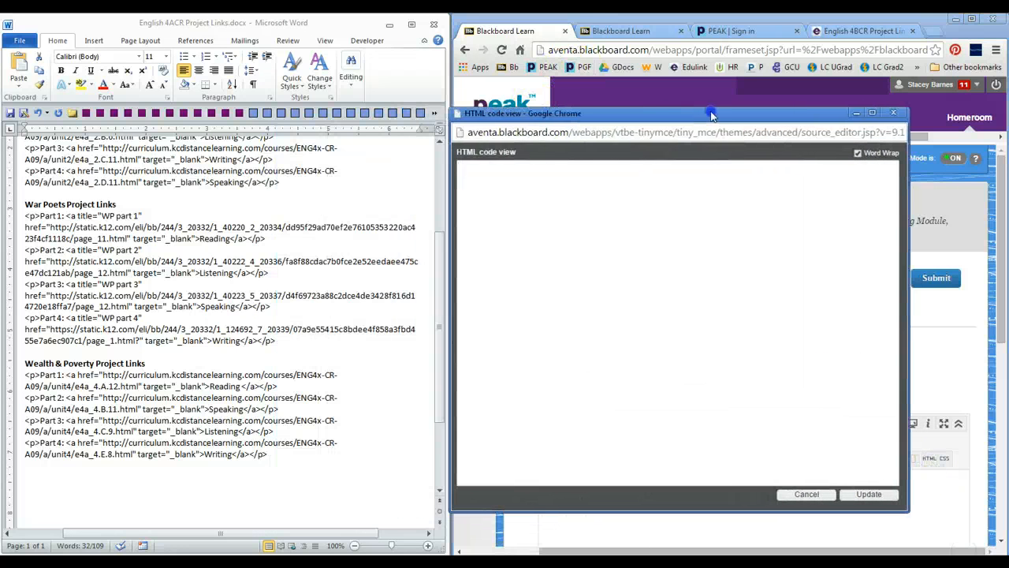
click(168, 424)
drag(281, 458, 14, 375)
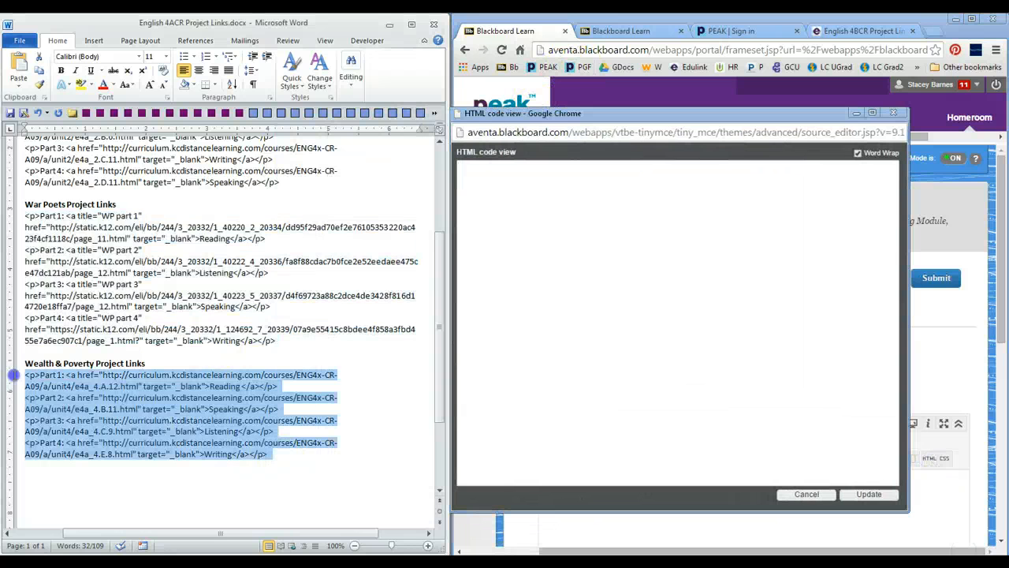
right_click(89, 410)
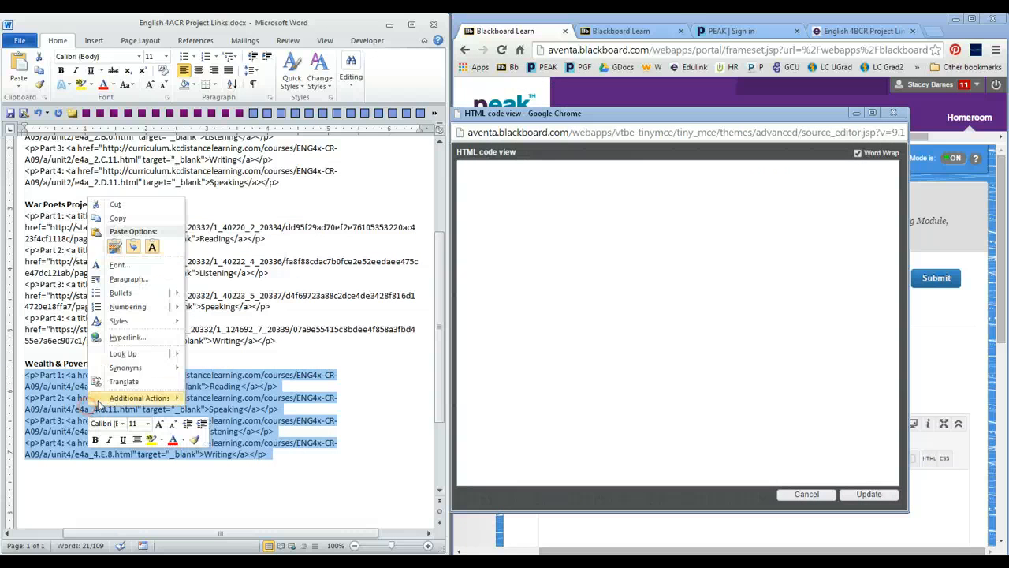
click(126, 218)
Step: Paste the copied Wealth & Poverty code into the HTML code view and update the item's text with it
click(640, 254)
right_click(640, 255)
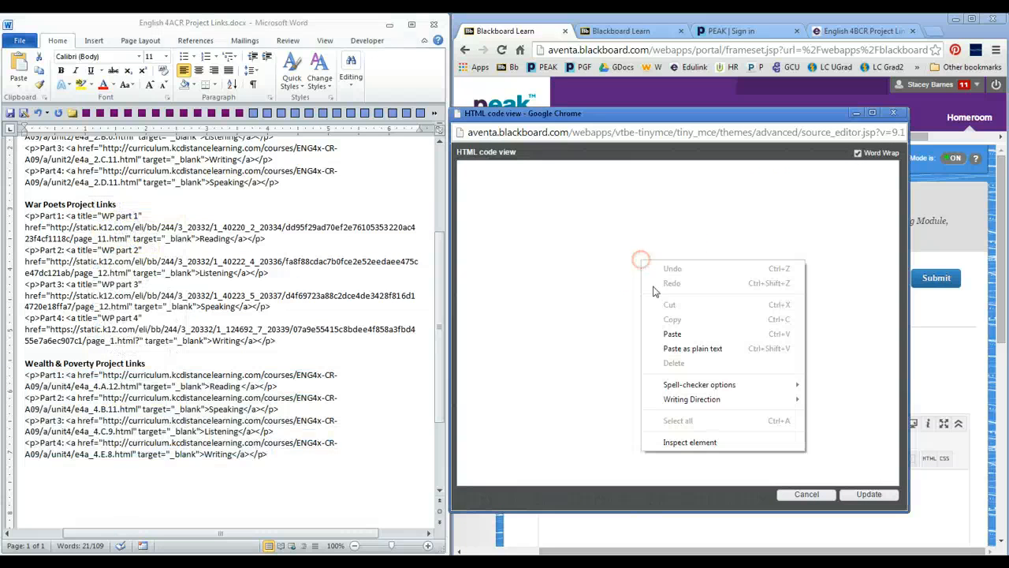
click(670, 336)
click(876, 494)
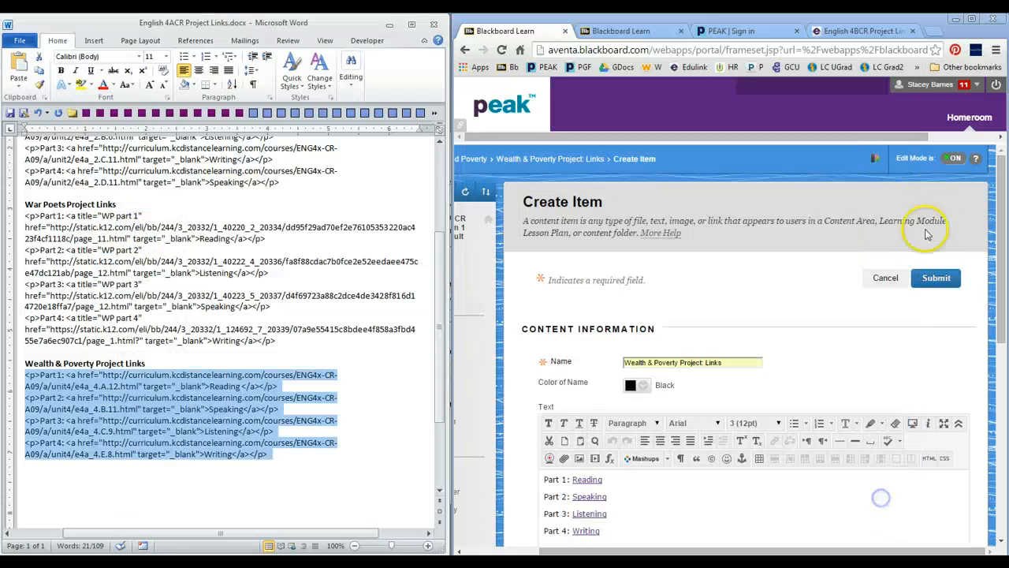
Step: Submit the Wealth & Poverty Project: Links item and test its Reading, Speaking, Listening and Writing links
click(947, 286)
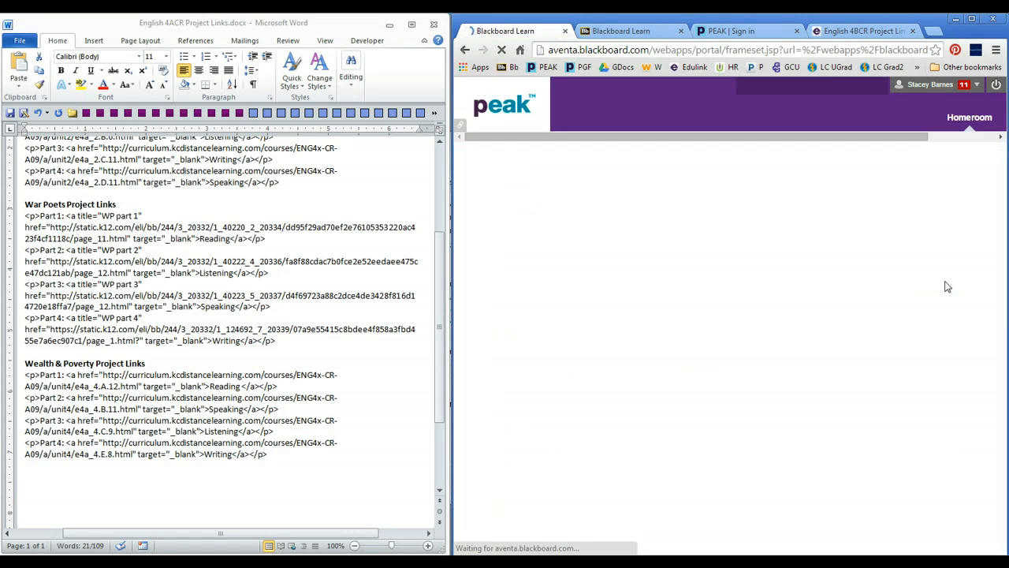
click(701, 312)
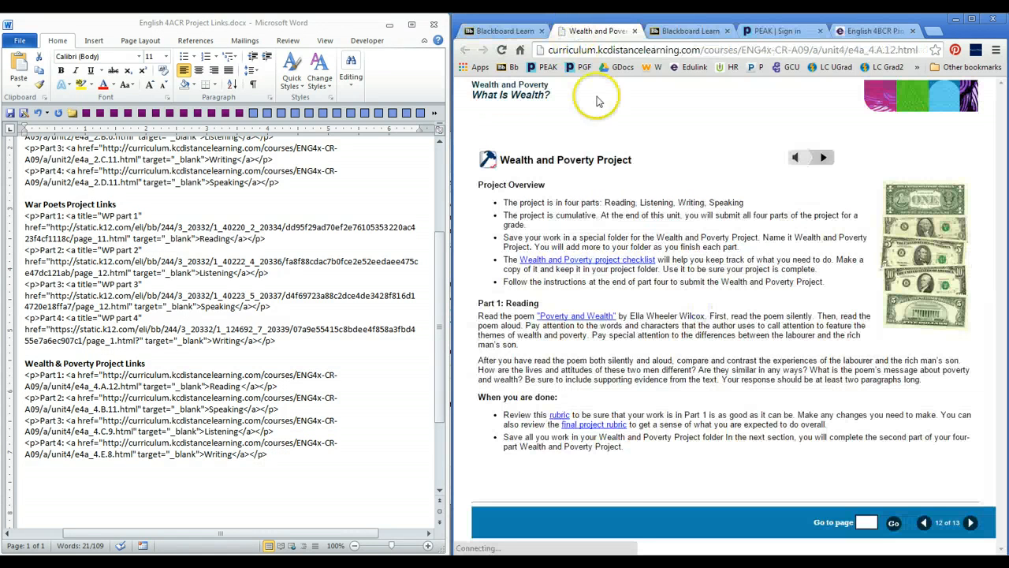
click(520, 32)
click(642, 258)
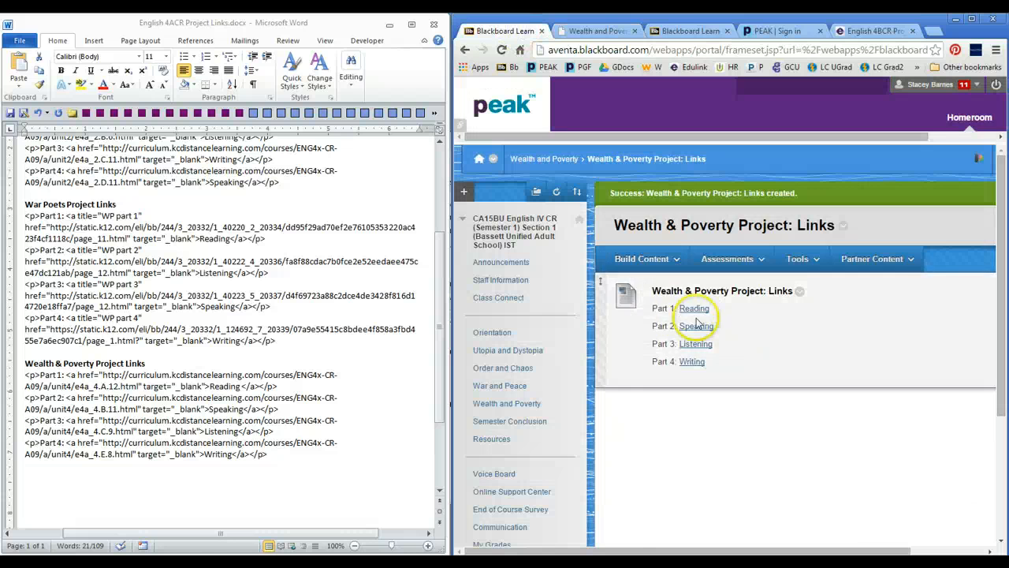
click(691, 331)
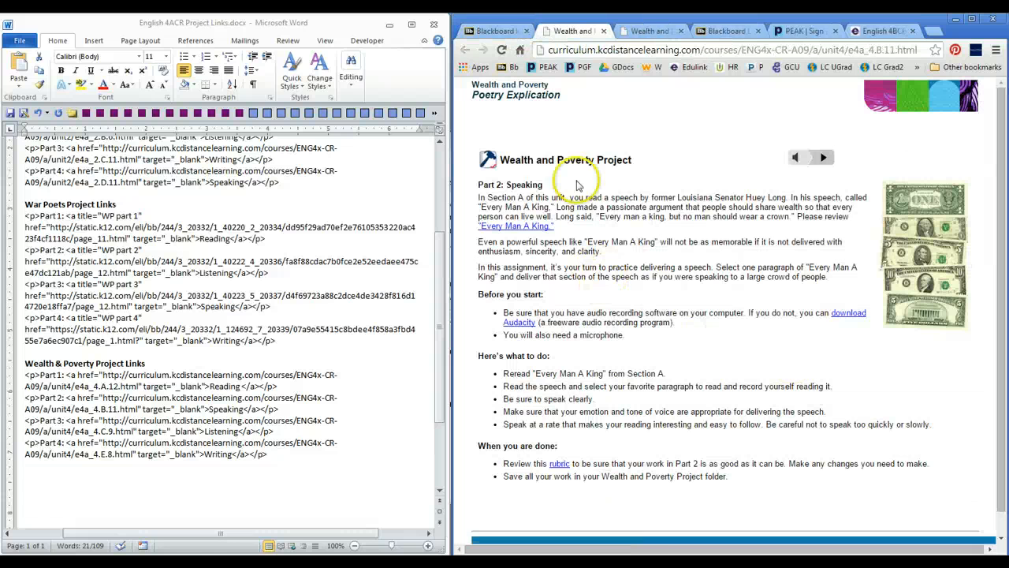
click(491, 32)
click(696, 344)
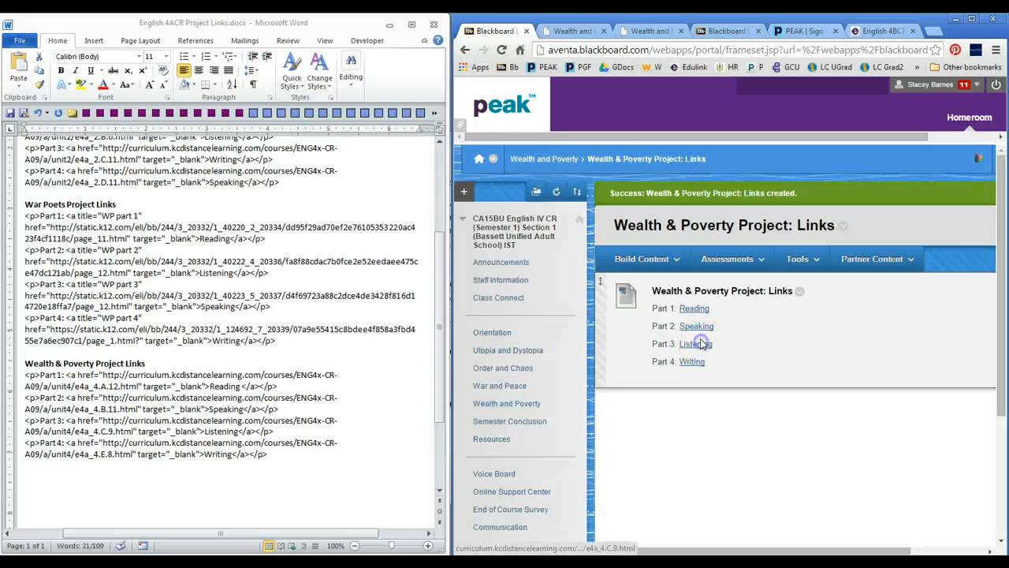
click(486, 31)
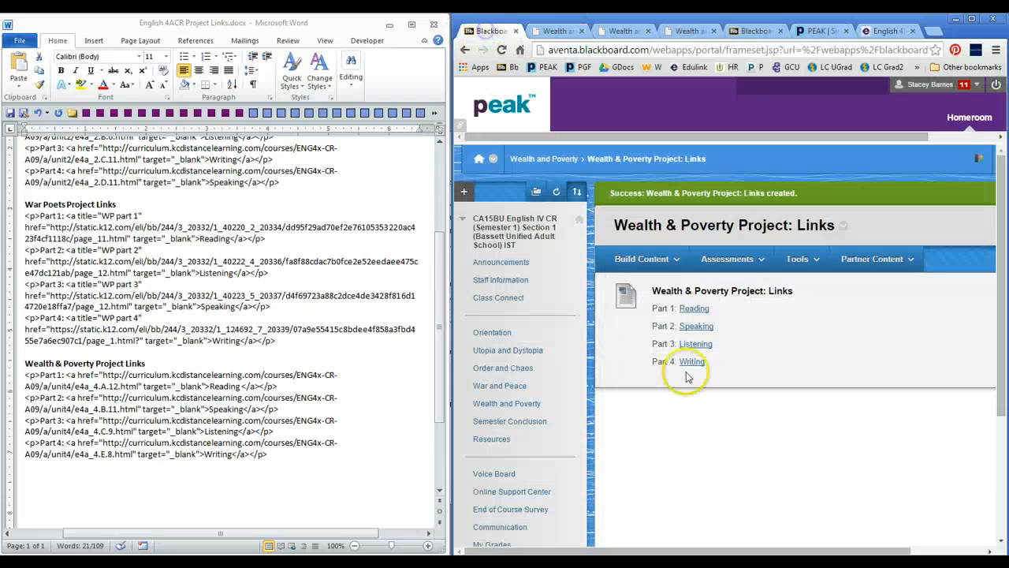
click(691, 360)
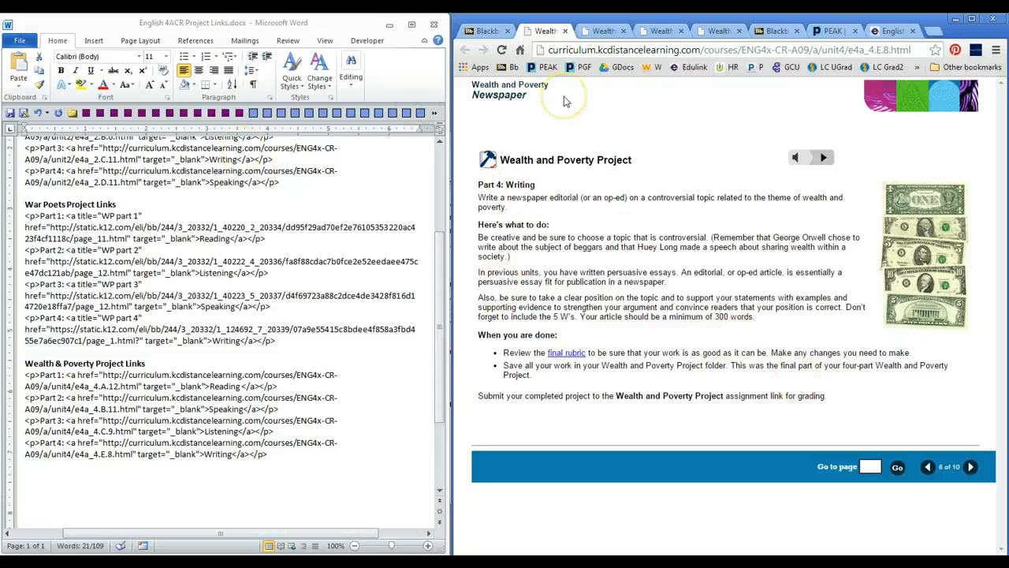
click(287, 225)
scroll(288, 229, up, 5)
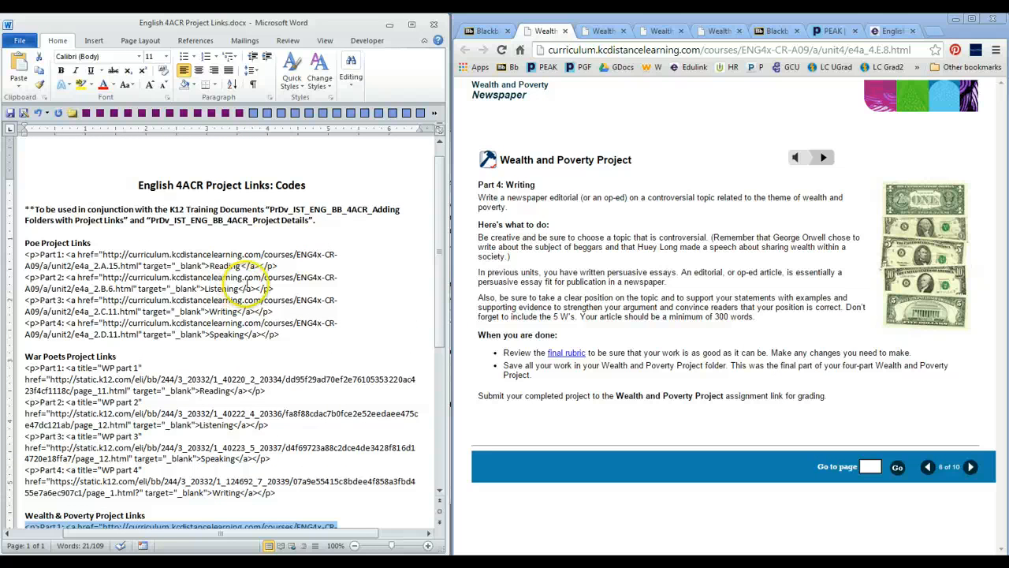